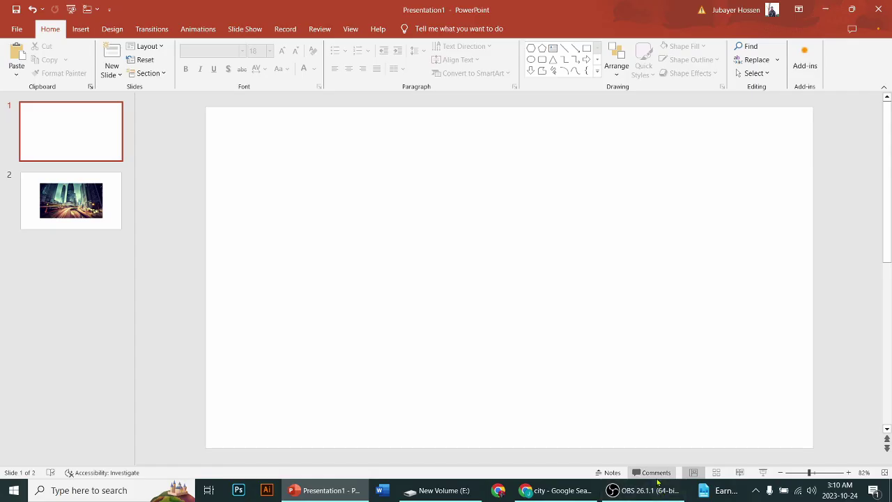
Draw a blue rounded rectangle, tilt it 45° and stretch it toward the lower left.
drag(814, 477, 803, 476)
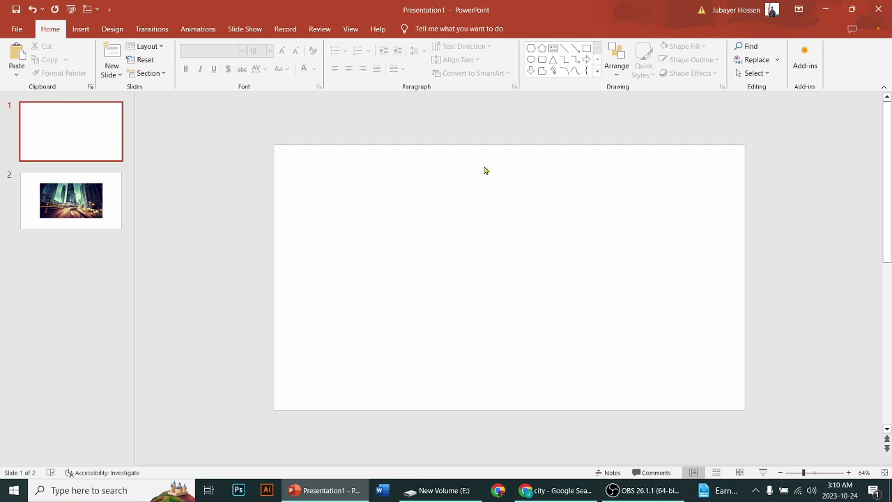
click(542, 59)
drag(467, 183, 561, 403)
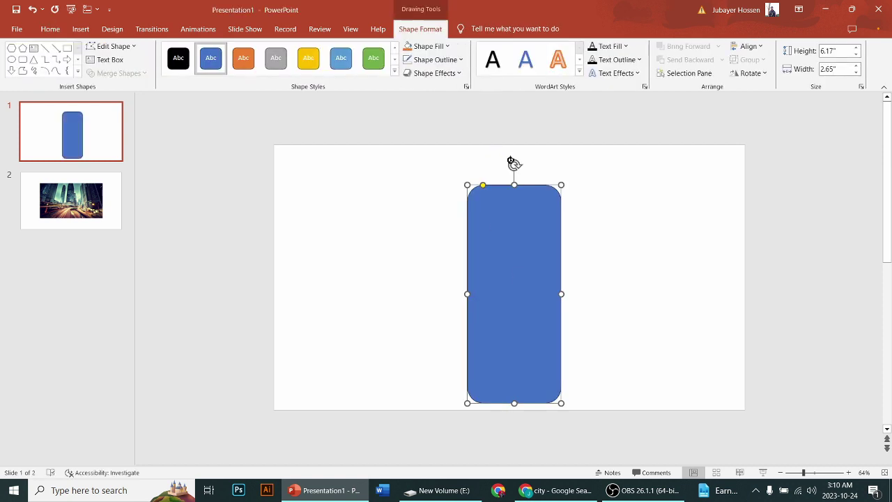
drag(514, 165, 599, 198)
mouse_move(587, 239)
mouse_down()
mouse_move(690, 135)
mouse_move(734, 153)
mouse_up()
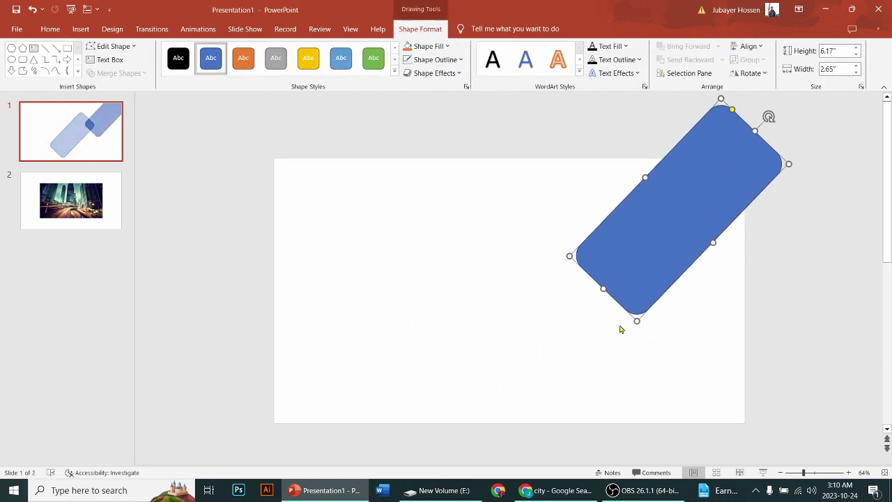
drag(602, 288, 522, 345)
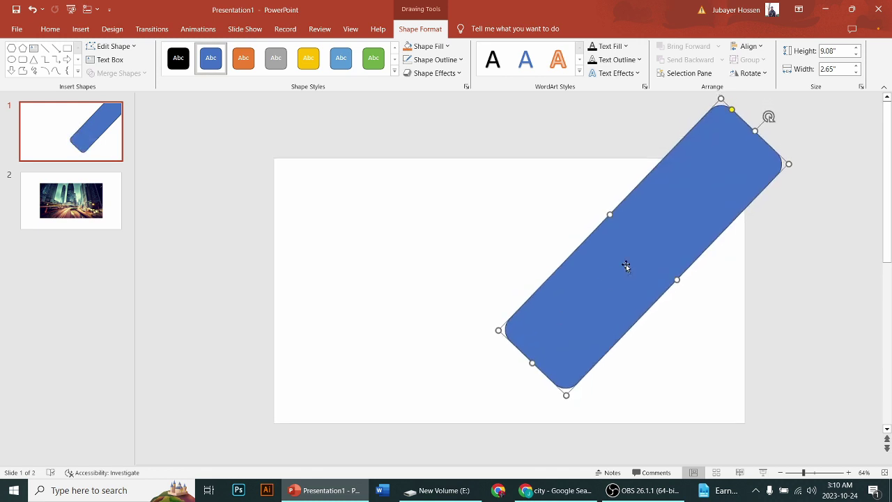
Duplicate the band twice, placing the copies parallel beside the original.
drag(626, 265, 519, 199)
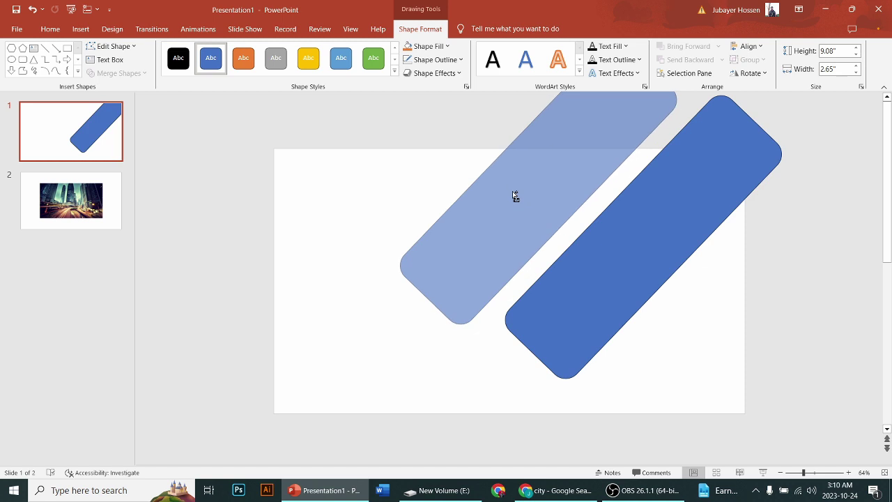
drag(533, 209, 588, 171)
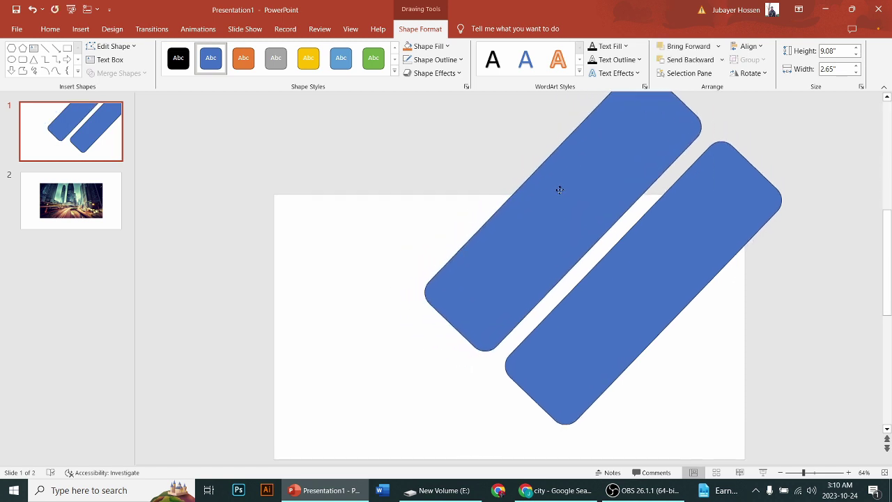
mouse_move(588, 171)
mouse_down()
mouse_move(579, 190)
mouse_move(723, 348)
mouse_up()
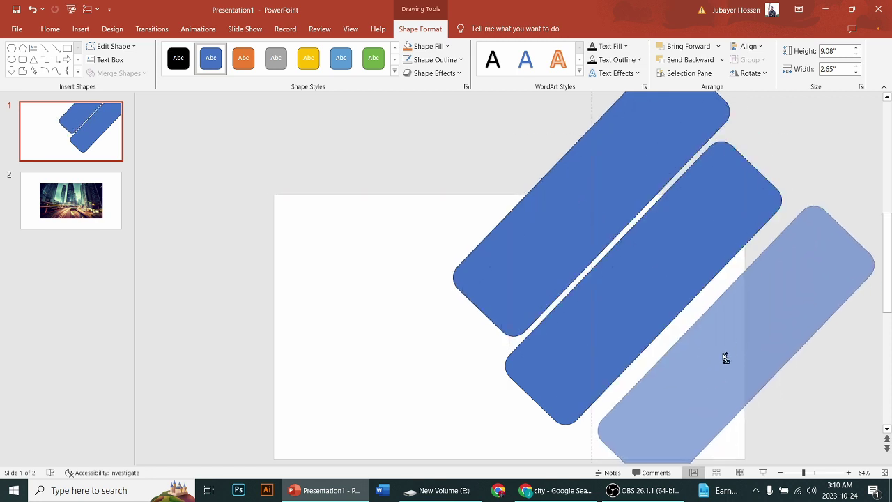
drag(723, 349, 723, 348)
click(370, 258)
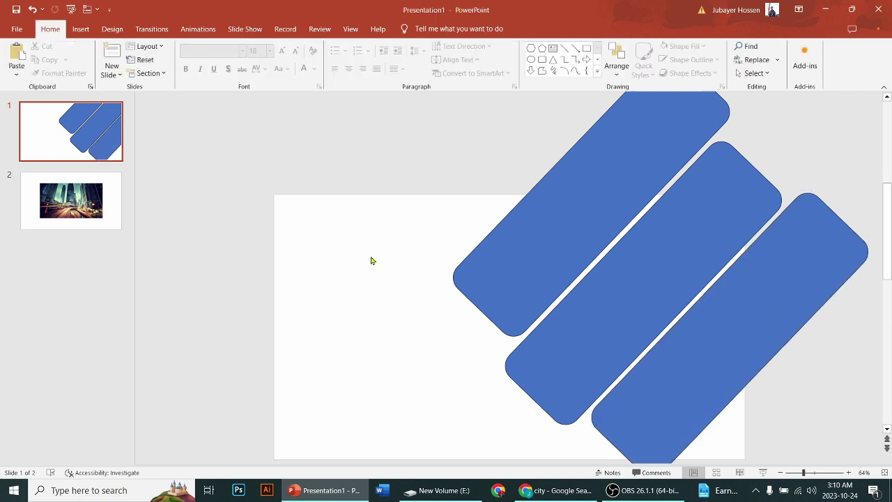
Lengthen the middle band toward the lower left and shift all three bands slightly up.
scroll(368, 267, down, 1)
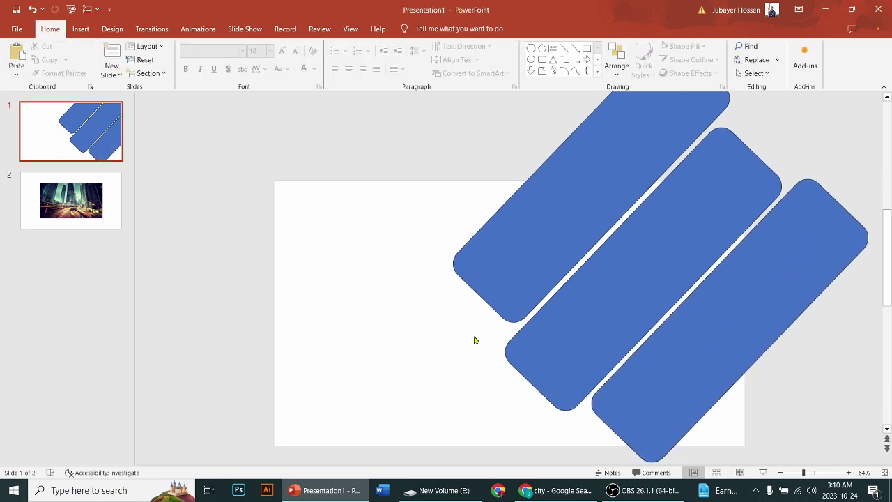
click(528, 350)
drag(533, 385, 521, 395)
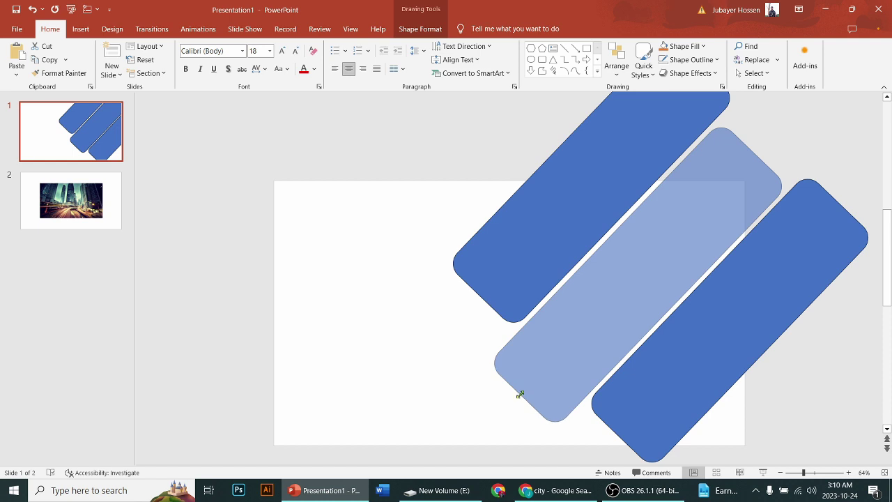
shift+click(697, 374)
shift+click(536, 230)
drag(601, 292, 599, 251)
click(364, 332)
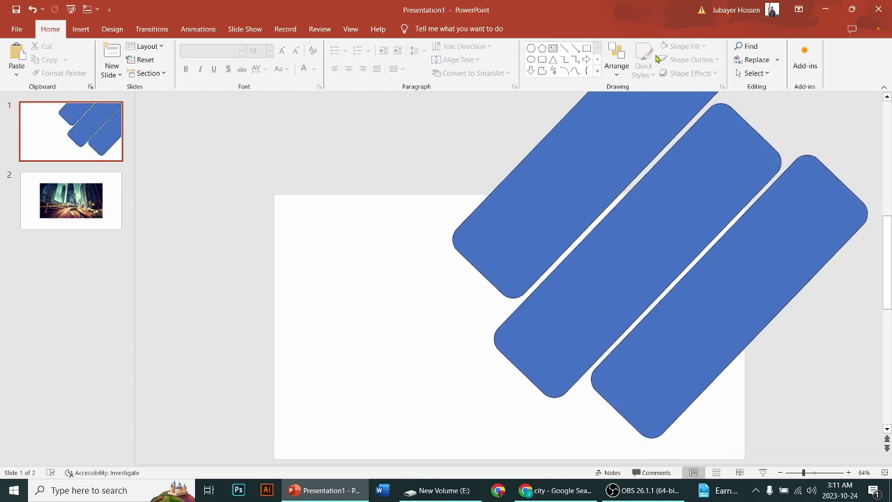
Zoom out to 41% and draw a 13.33" by 7.5" rectangle covering the whole slide.
click(586, 47)
scroll(279, 223, down, 1)
scroll(279, 209, up, 1)
drag(880, 289, 889, 317)
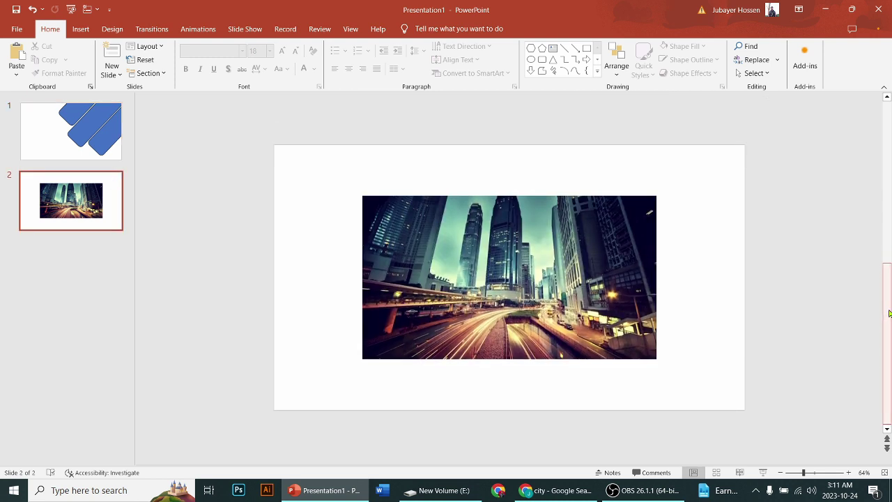
scroll(550, 271, up, 1)
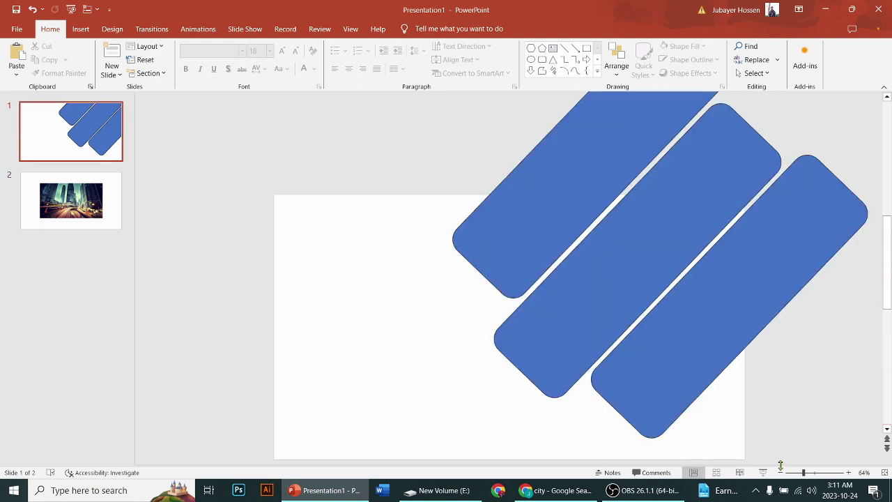
drag(803, 473, 796, 473)
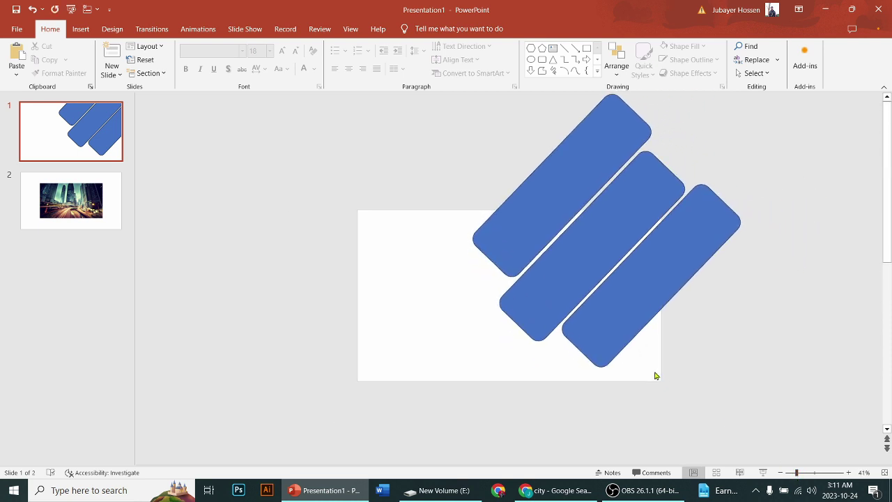
click(586, 48)
drag(357, 208, 661, 380)
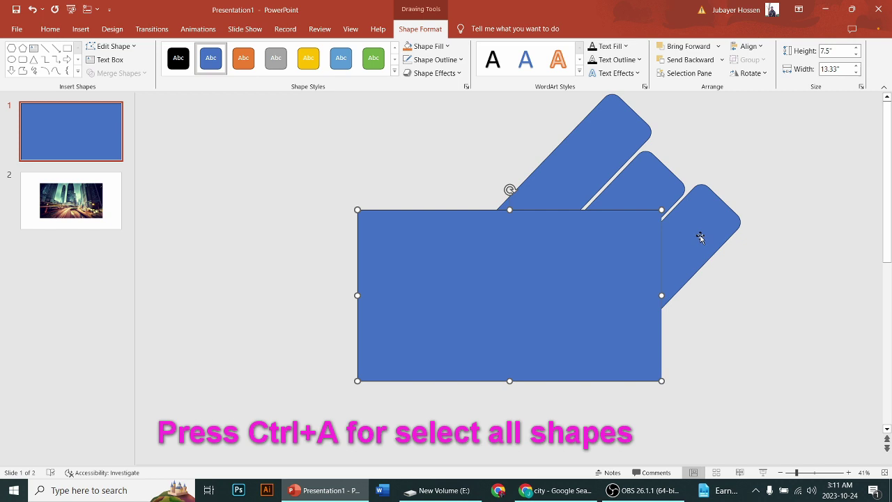
Select all shapes with Ctrl+A and split them using Merge Shapes > Fragment.
key(ctrl+a)
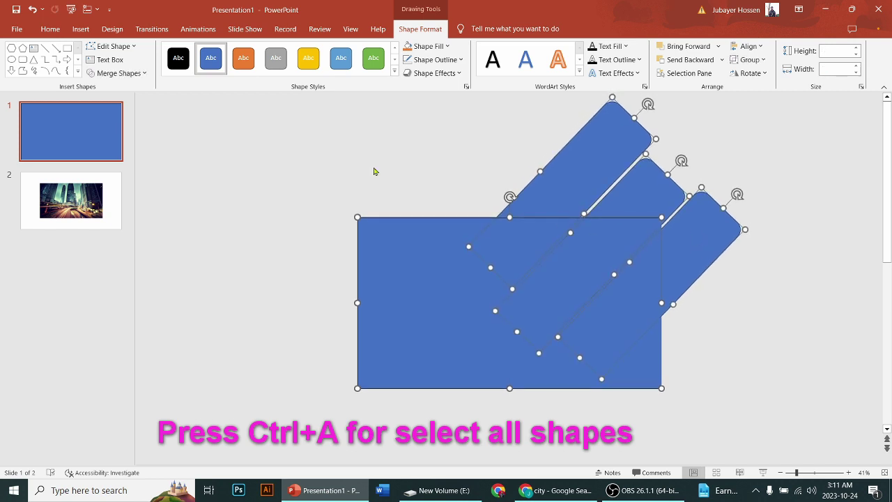
click(140, 73)
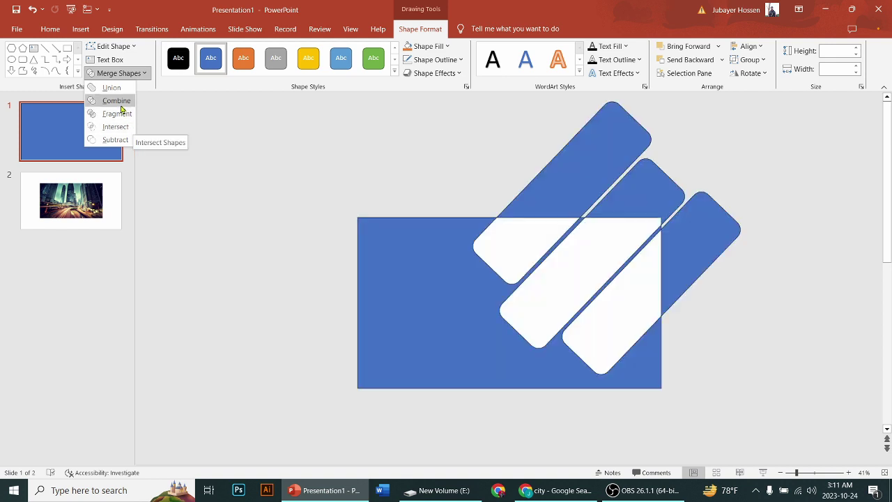
click(117, 113)
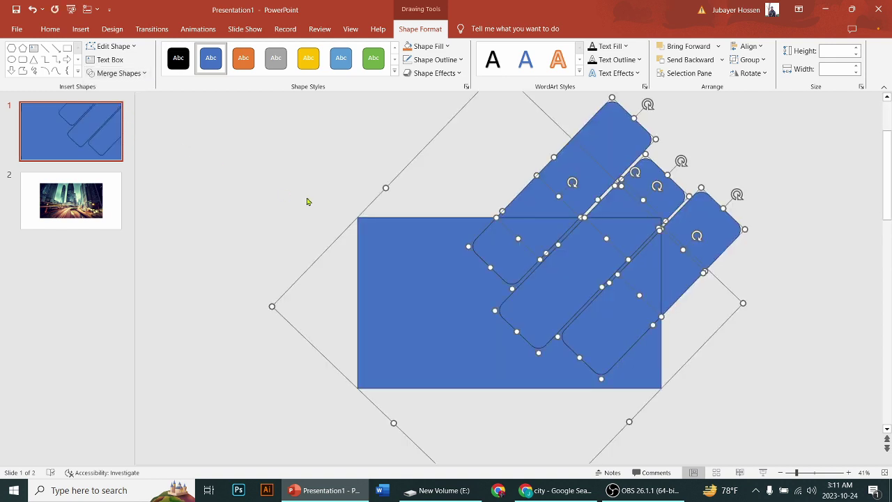
click(266, 158)
Delete the slide-sized rectangle fragment and the band pieces overhanging the slide edges.
click(427, 346)
key(Delete)
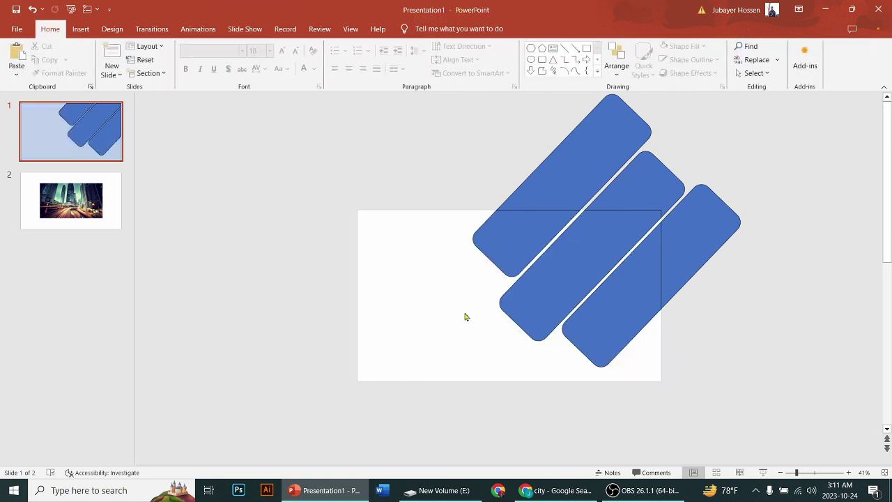
click(587, 149)
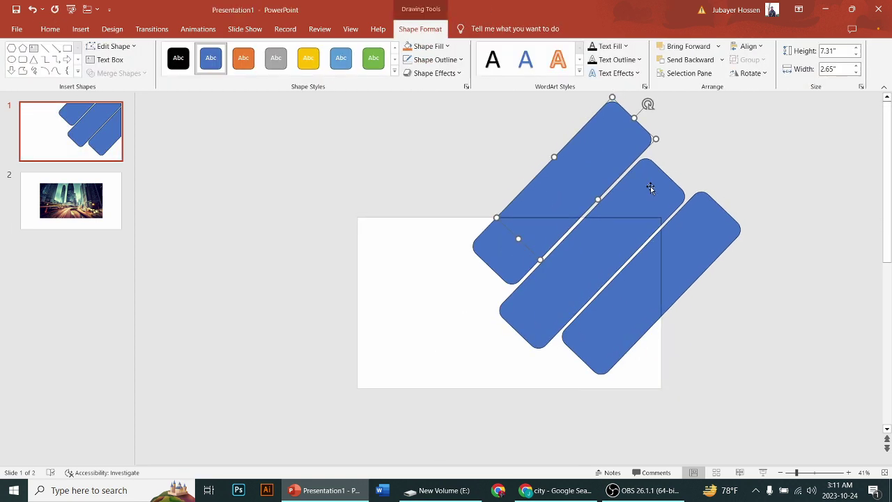
key(Delete)
click(649, 188)
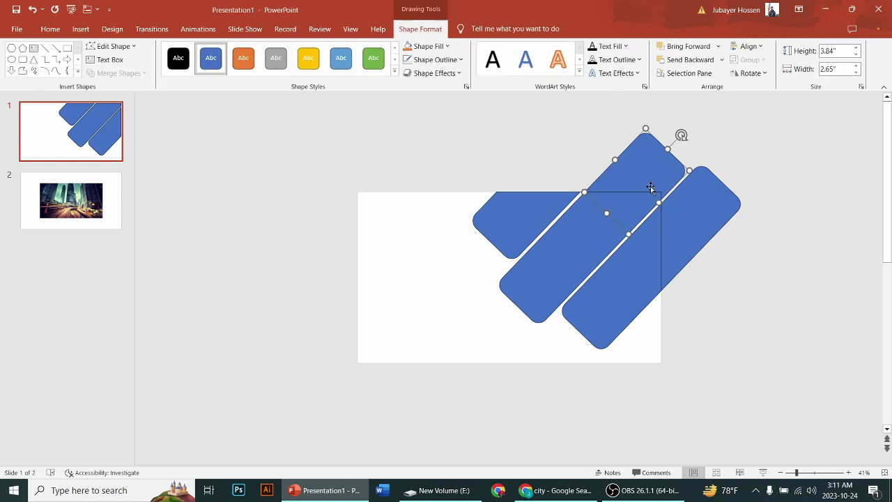
click(688, 207)
key(Delete)
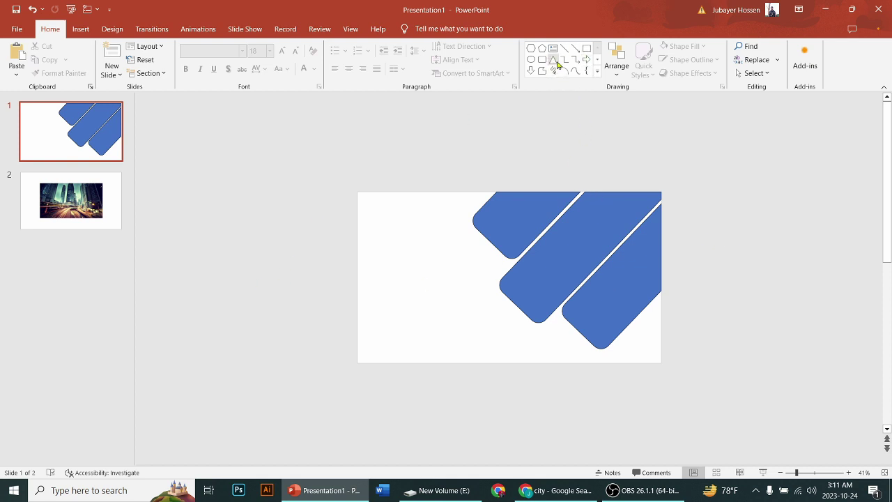
click(543, 61)
Draw a new rounded rectangle, rotate it 45°, and enlarge it to 9.7" by 5.19" at lower left.
mouse_move(322, 304)
mouse_down()
mouse_move(489, 373)
mouse_move(497, 406)
mouse_move(434, 425)
mouse_move(433, 457)
mouse_up()
mouse_move(378, 282)
mouse_down()
mouse_move(453, 297)
mouse_move(442, 290)
mouse_up()
drag(376, 382, 439, 326)
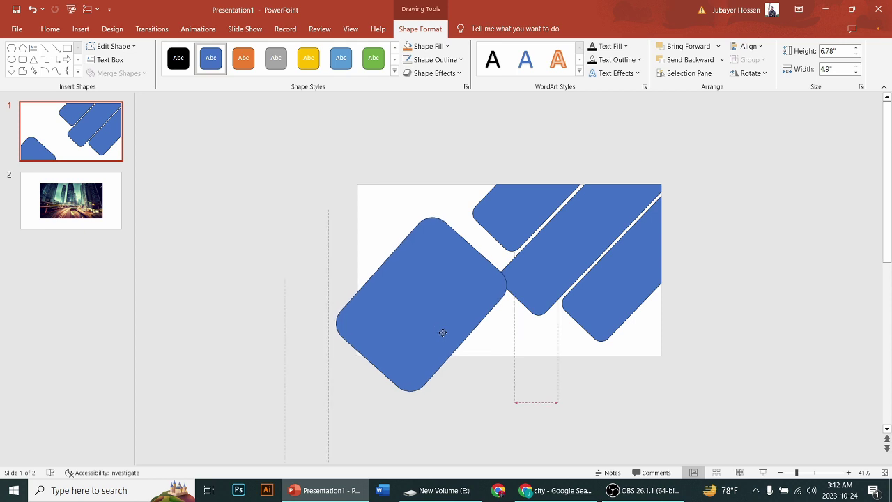
drag(440, 325, 444, 339)
drag(473, 265, 500, 239)
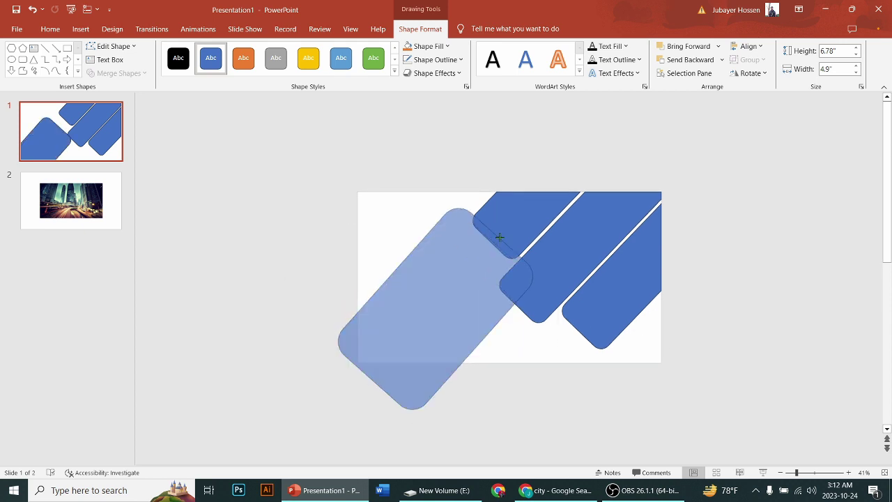
drag(470, 289, 449, 290)
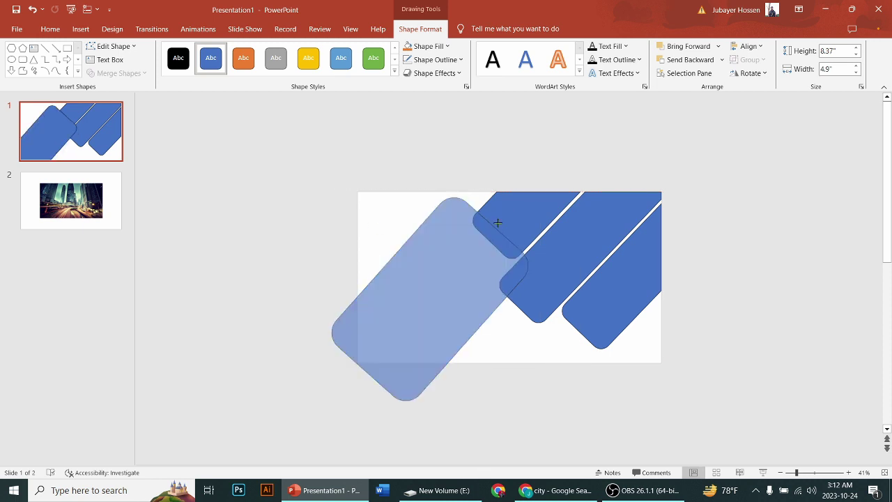
drag(494, 224, 508, 202)
drag(388, 245, 392, 245)
drag(434, 283, 431, 290)
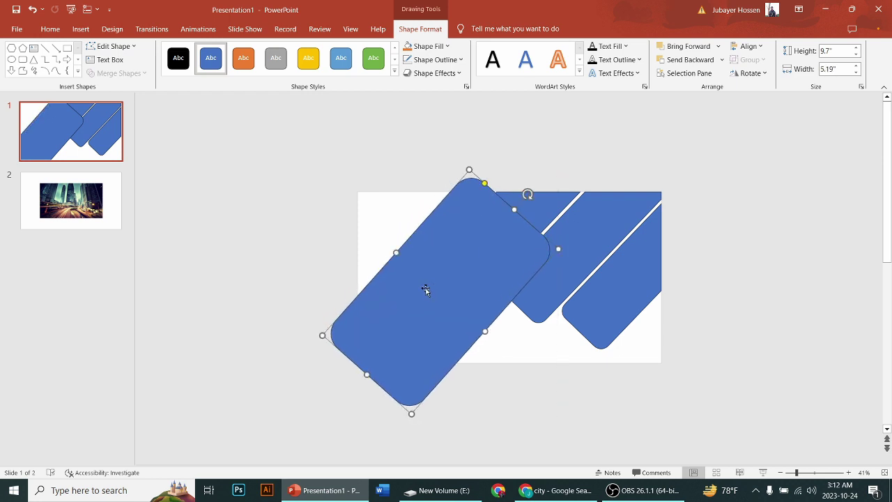
click(378, 240)
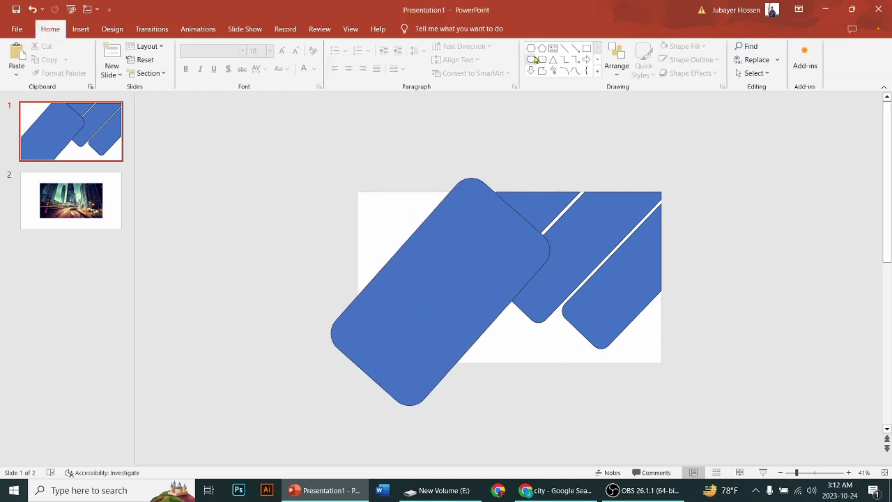
Draw a slide-sized rectangle and fragment it together with the rotated rounded shape.
click(586, 48)
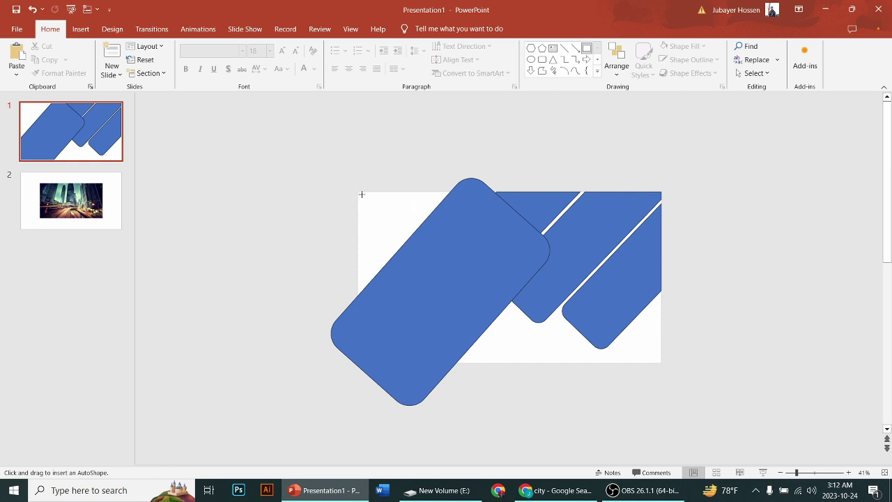
drag(359, 191, 660, 362)
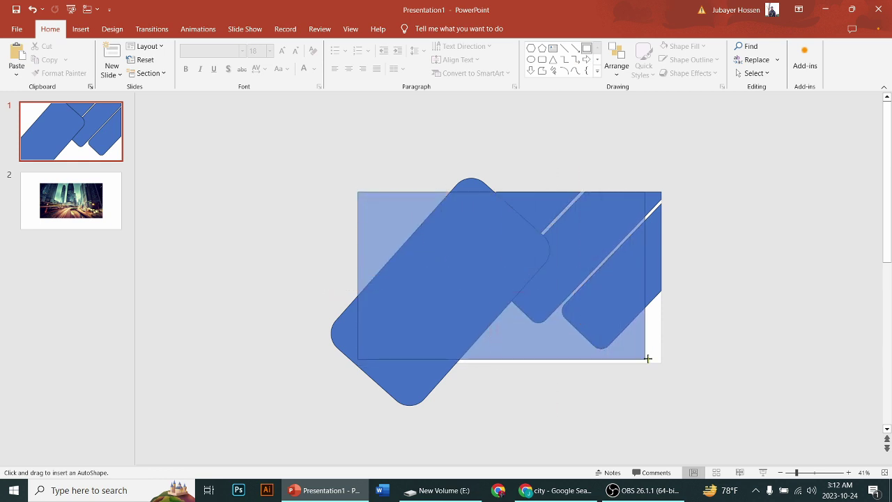
drag(660, 362, 660, 362)
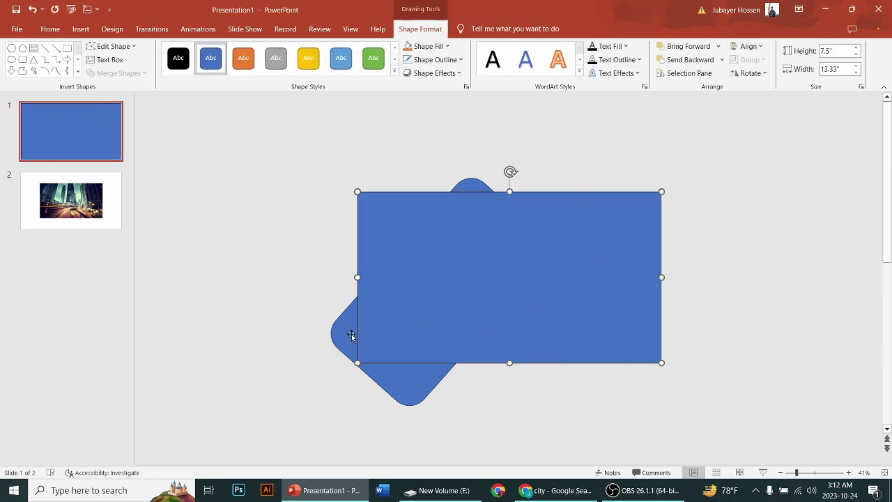
click(472, 427)
click(406, 390)
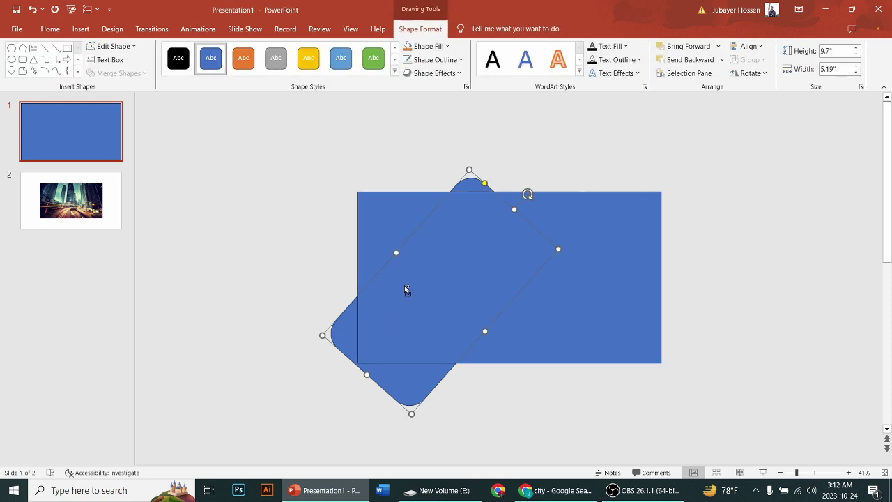
shift+click(406, 290)
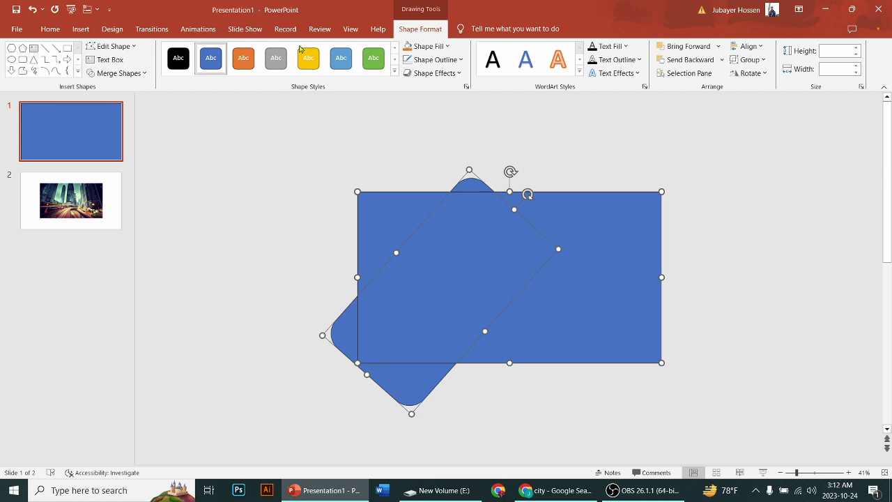
click(133, 74)
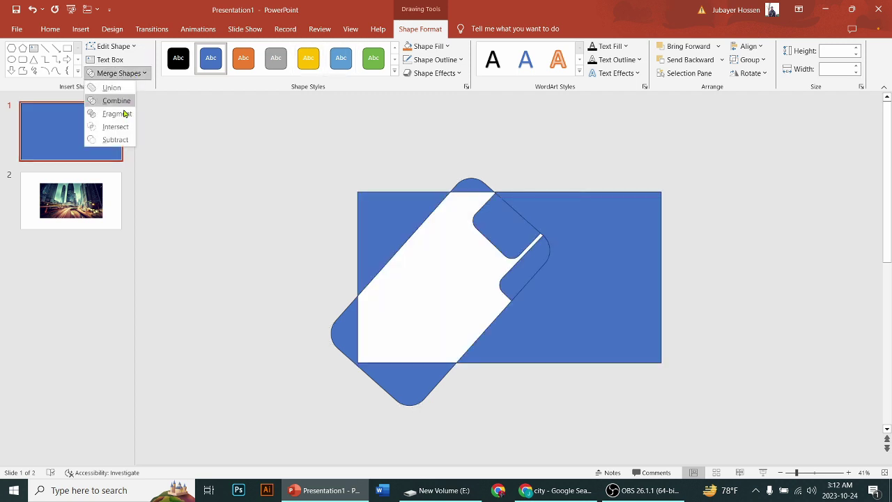
click(124, 113)
click(219, 255)
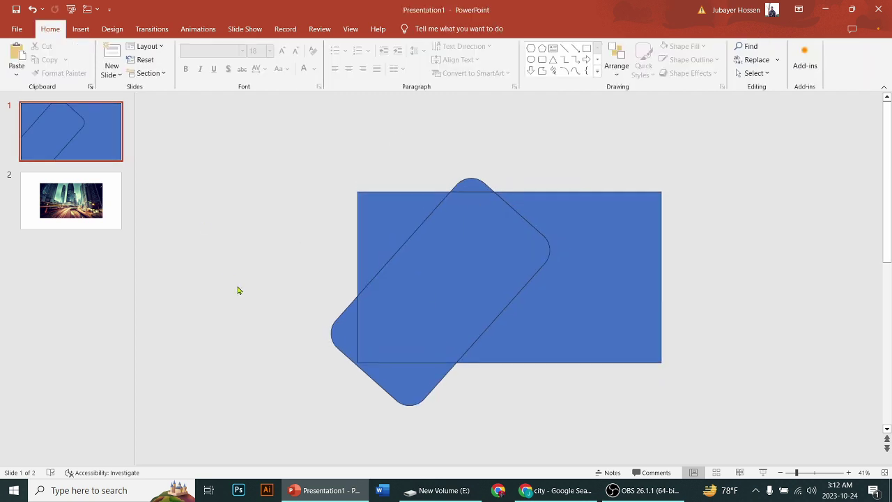
Delete the leftover lower-left, top-bump, diamond and top-left fragment pieces.
click(344, 326)
shift+click(471, 186)
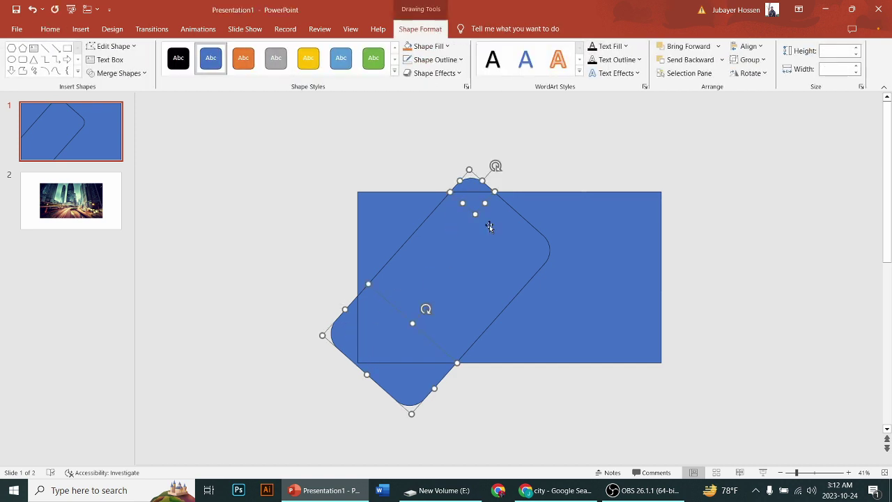
click(353, 251)
click(349, 335)
key(Delete)
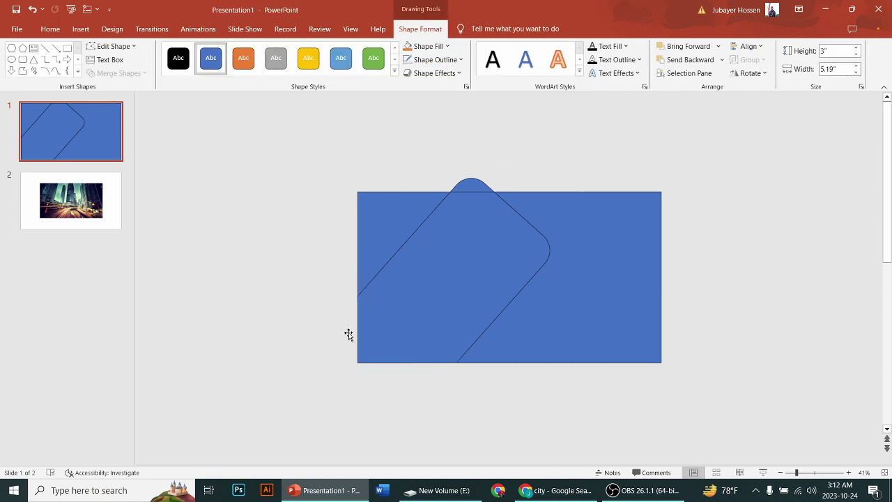
click(471, 185)
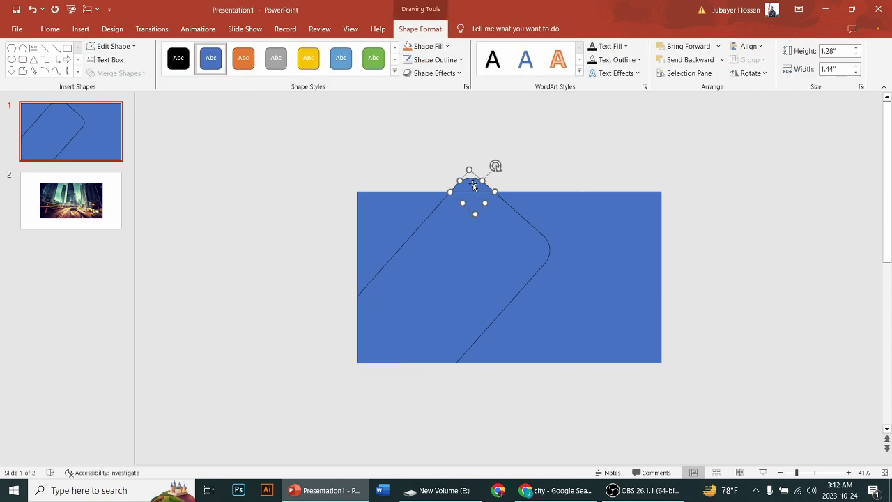
key(Delete)
click(549, 256)
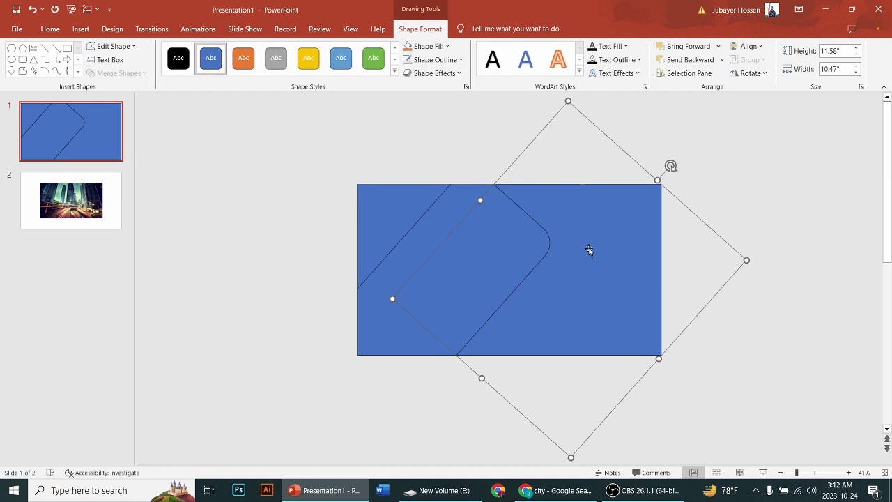
key(Delete)
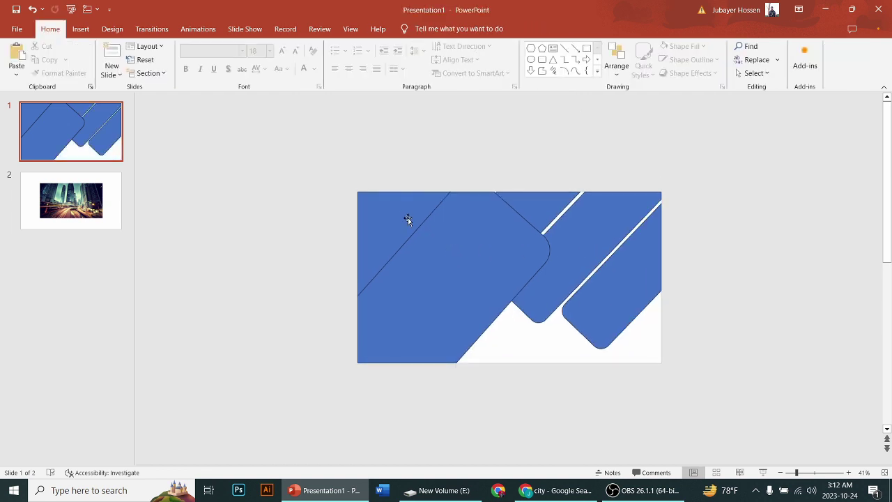
click(403, 216)
key(Delete)
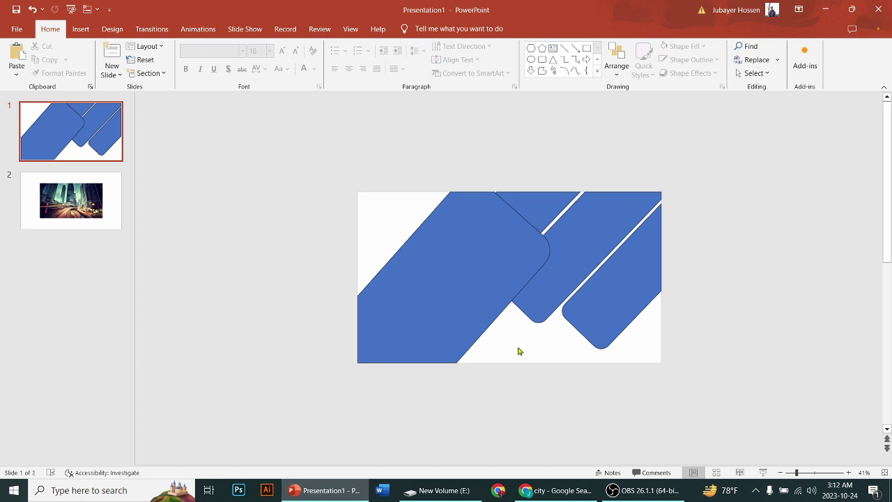
Set Shape Outline to No Outline for every shape on the slide.
click(463, 283)
right_click(463, 284)
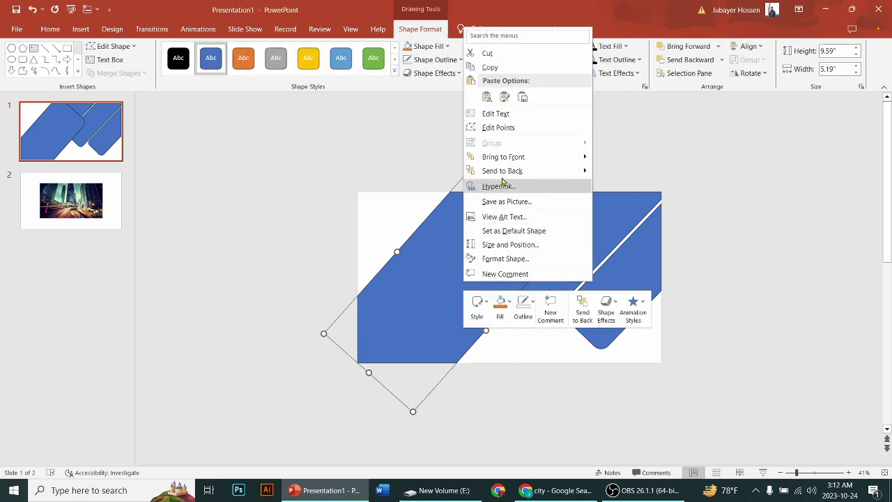
key(Escape)
click(287, 251)
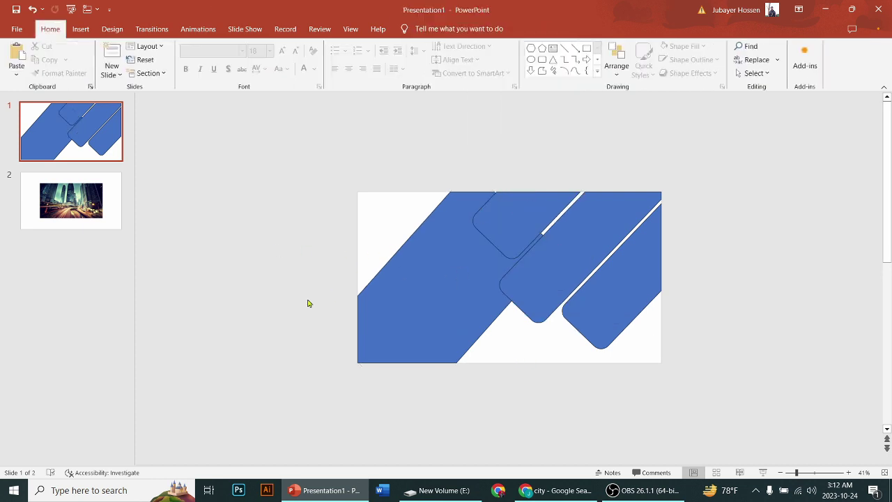
key(ctrl+a)
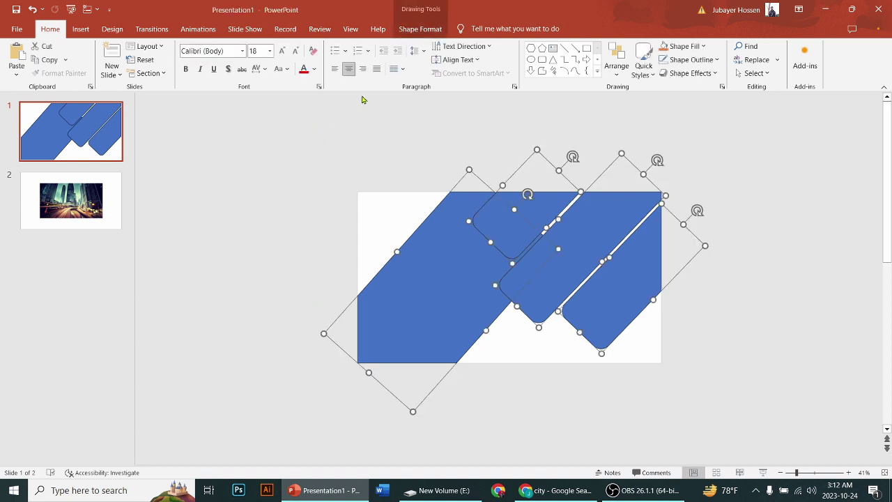
click(441, 31)
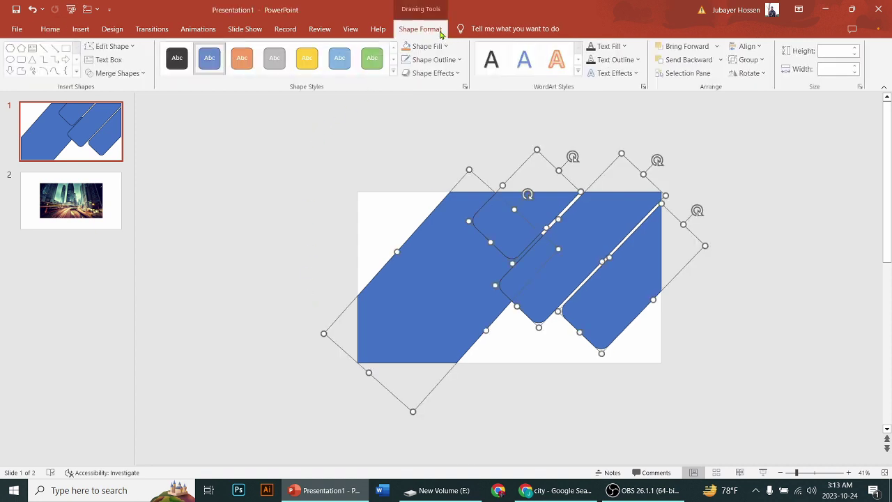
click(453, 61)
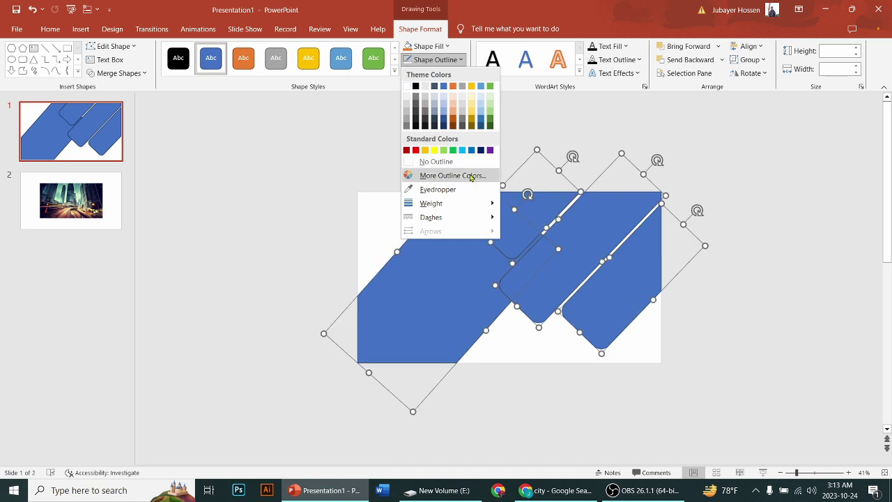
click(435, 161)
click(343, 217)
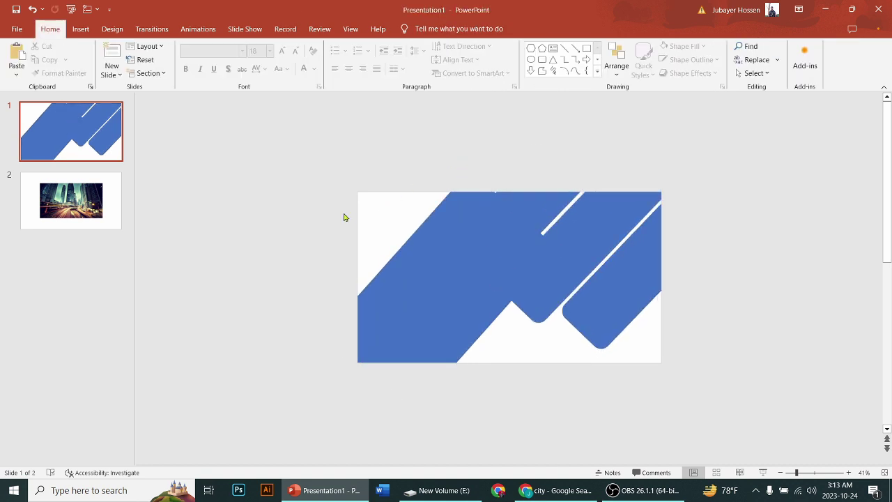
click(526, 202)
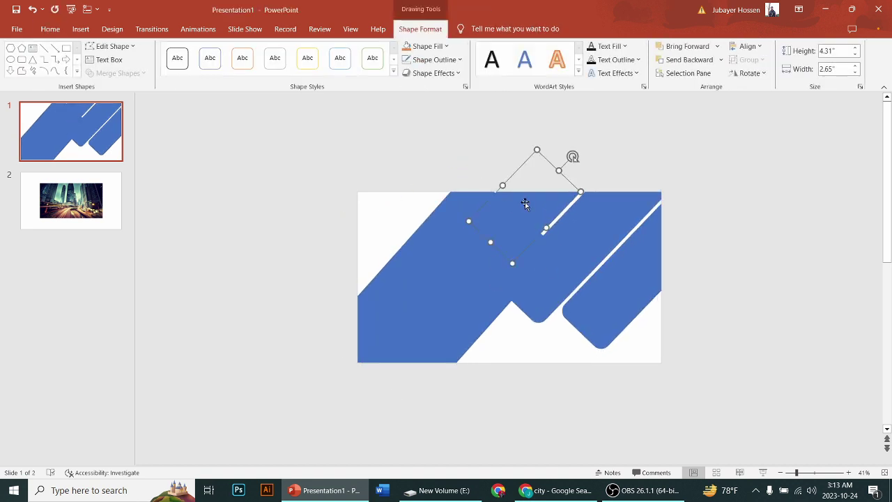
Fill the three right-hand strips with solid orange and group them with Ctrl+G.
shift+click(596, 259)
shift+click(638, 287)
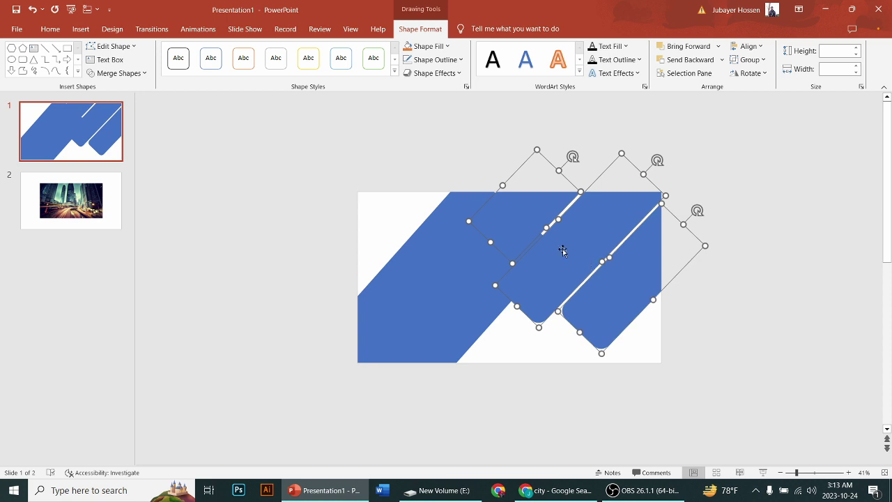
click(453, 47)
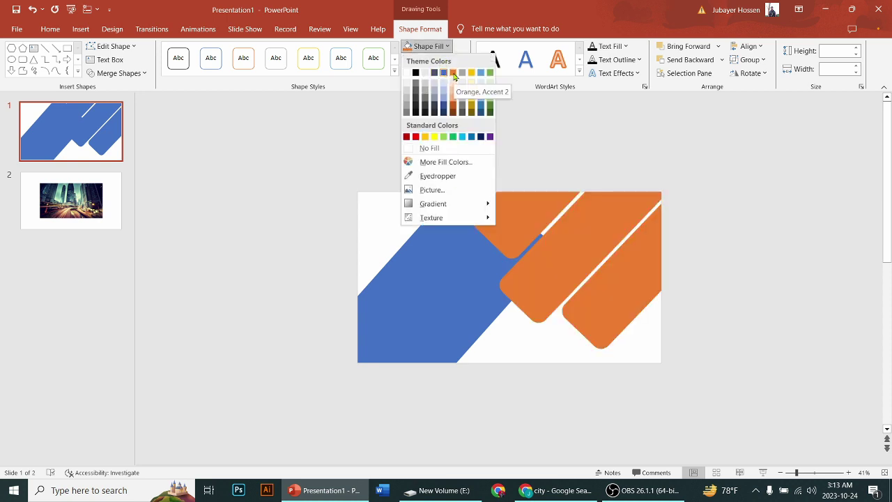
click(453, 82)
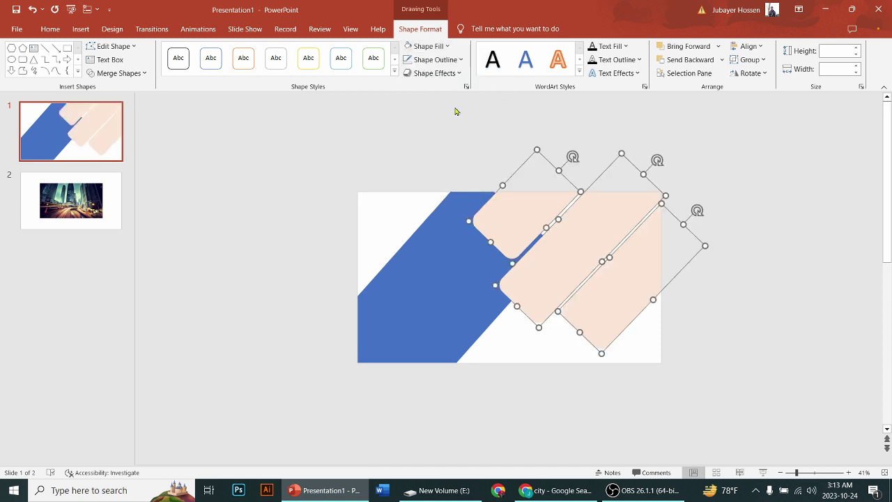
click(446, 46)
click(454, 74)
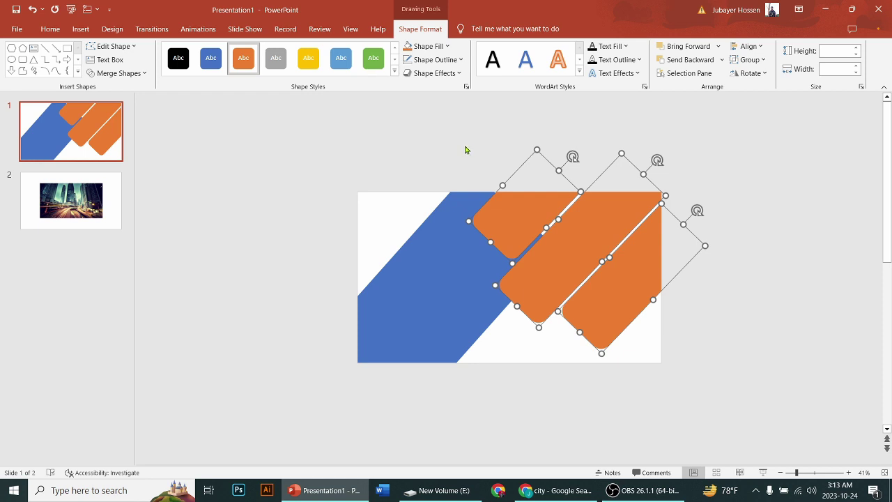
key(ctrl+g)
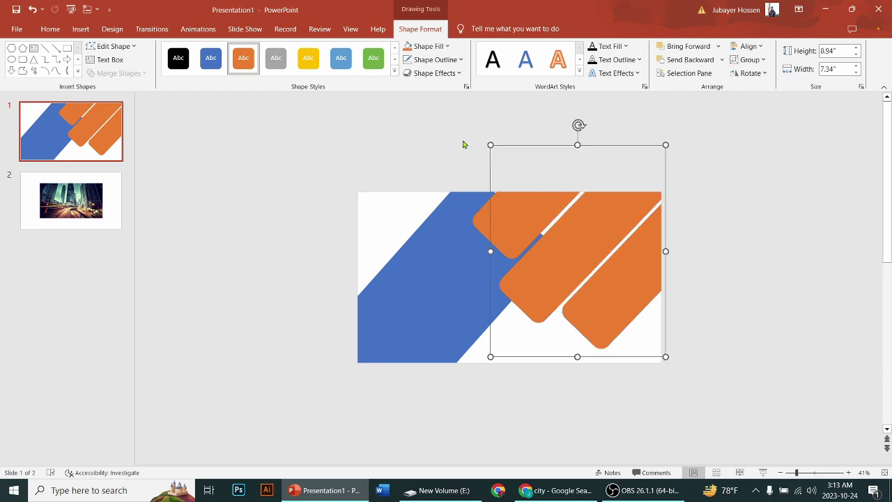
click(466, 87)
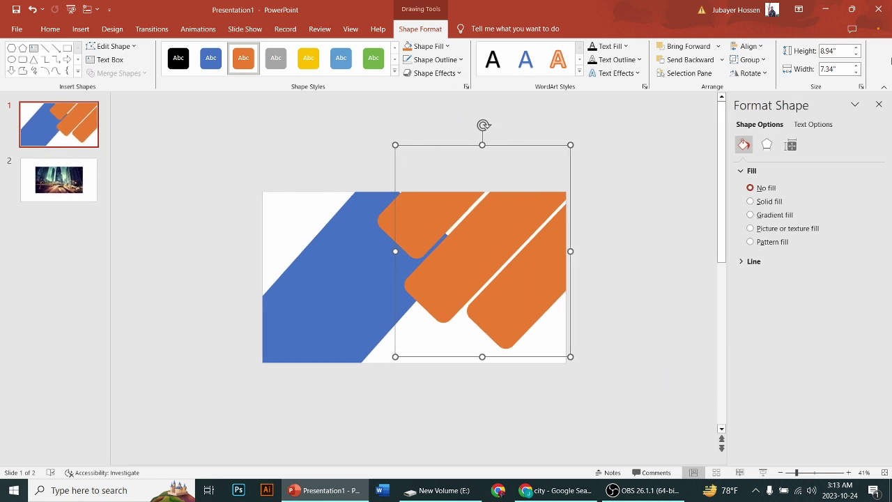
Switch the orange group's fill in Format Shape to Picture or texture fill.
click(879, 104)
right_click(421, 148)
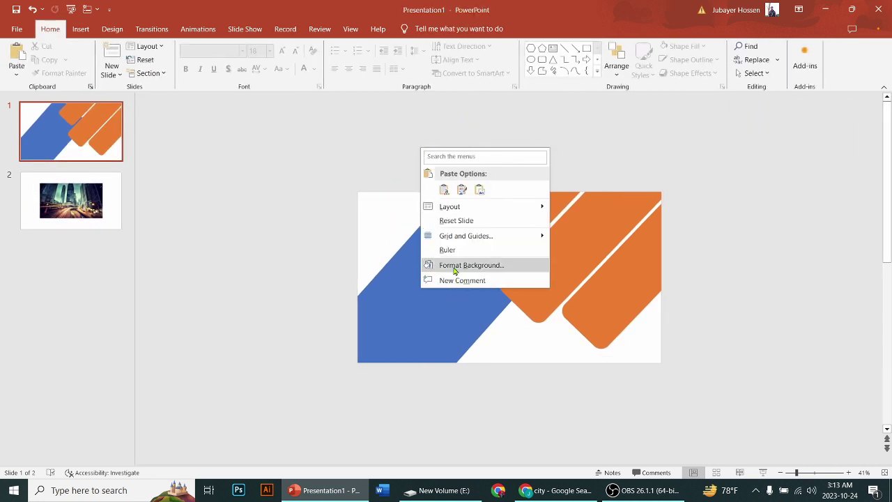
click(531, 243)
click(592, 244)
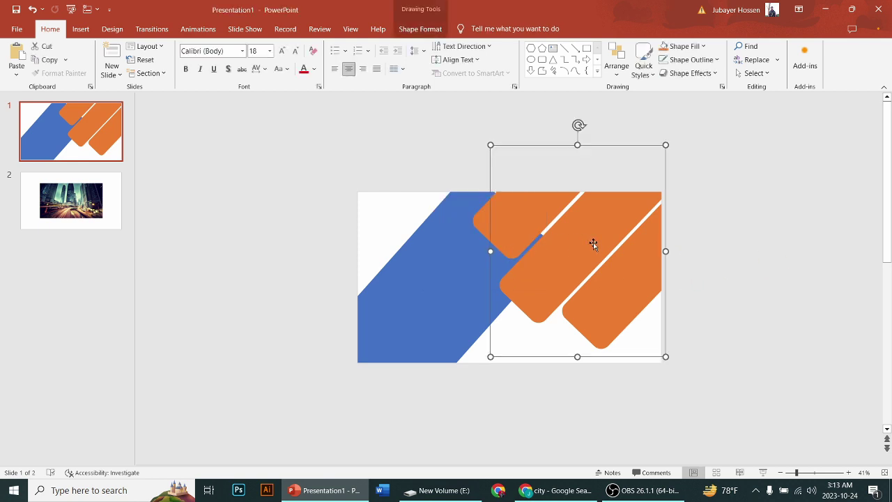
right_click(546, 202)
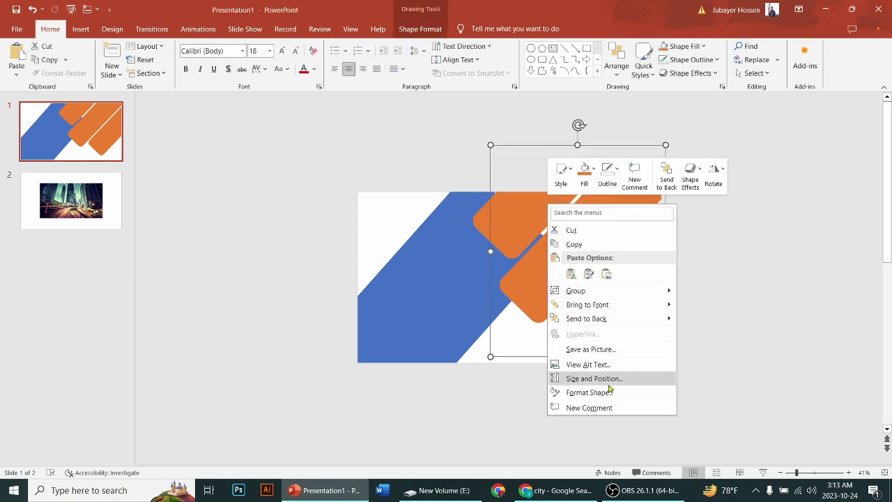
click(589, 393)
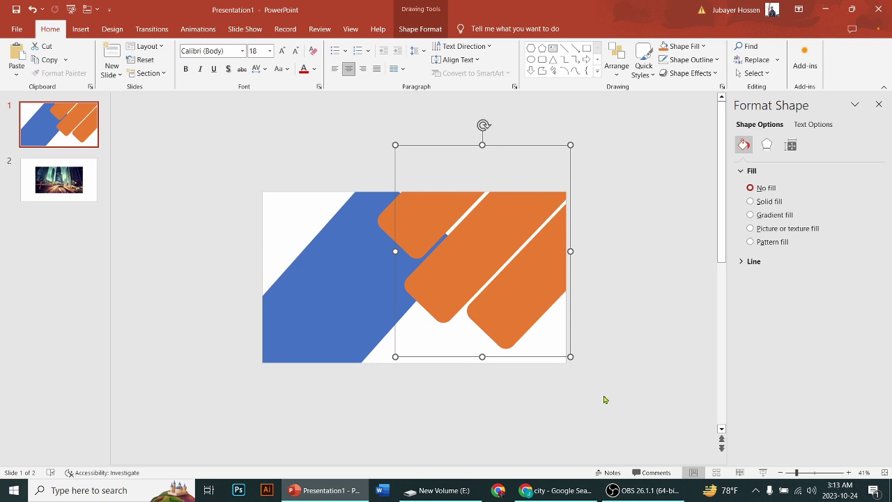
click(750, 228)
key(ctrl+z)
click(750, 229)
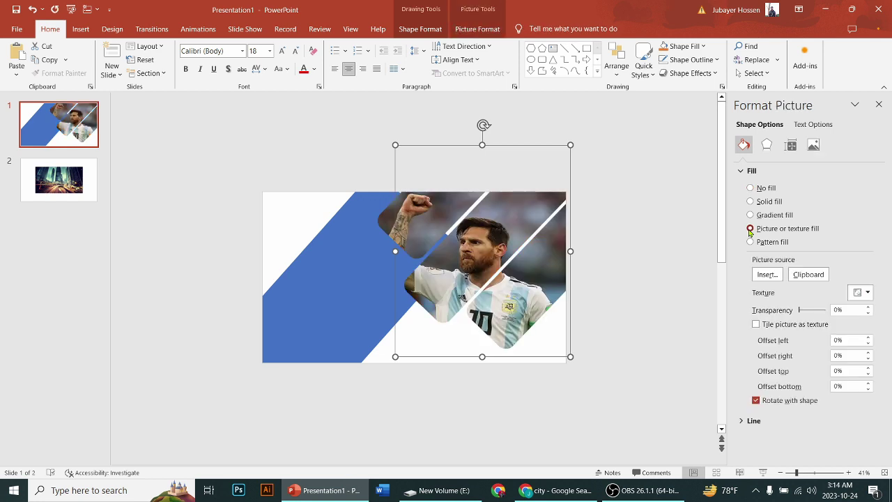
Copy the city photo from slide 2 and apply it from the Clipboard as the bands' picture fill.
click(84, 182)
click(362, 241)
right_click(363, 241)
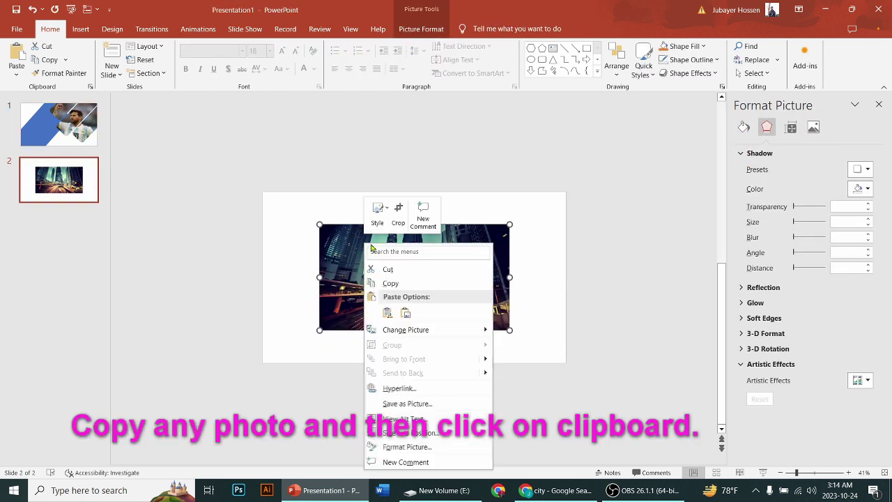
click(392, 279)
click(179, 200)
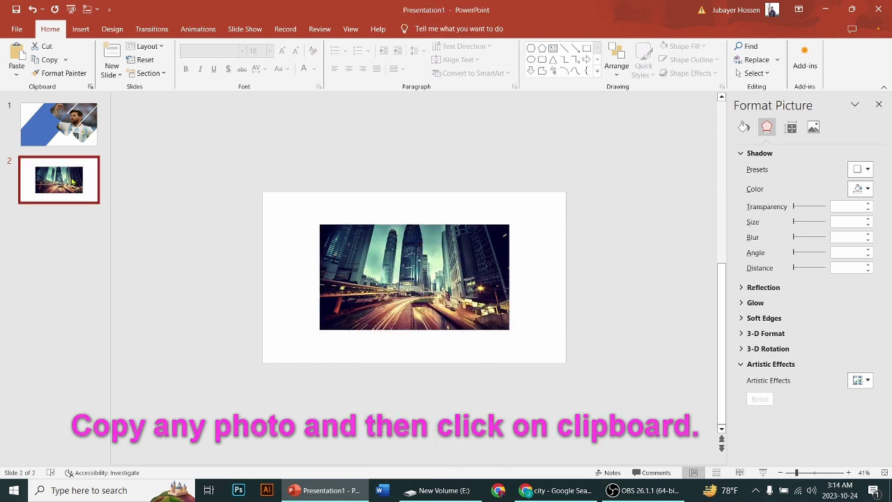
click(59, 124)
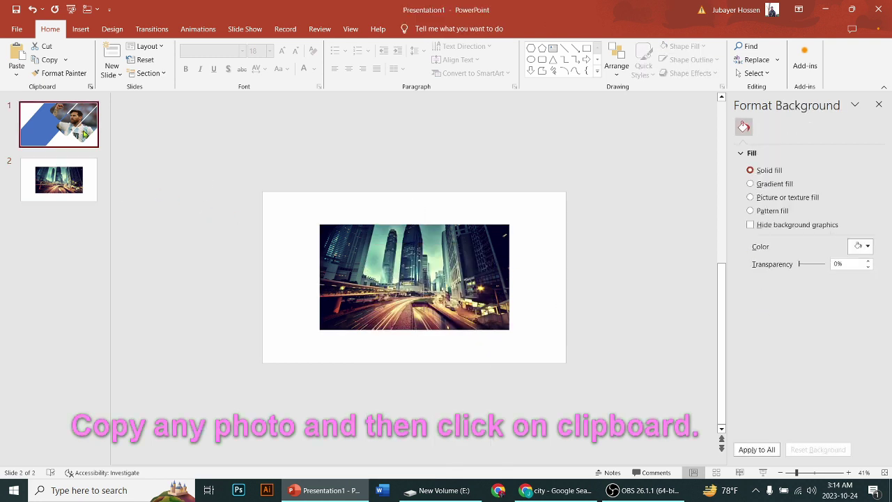
click(480, 293)
click(808, 275)
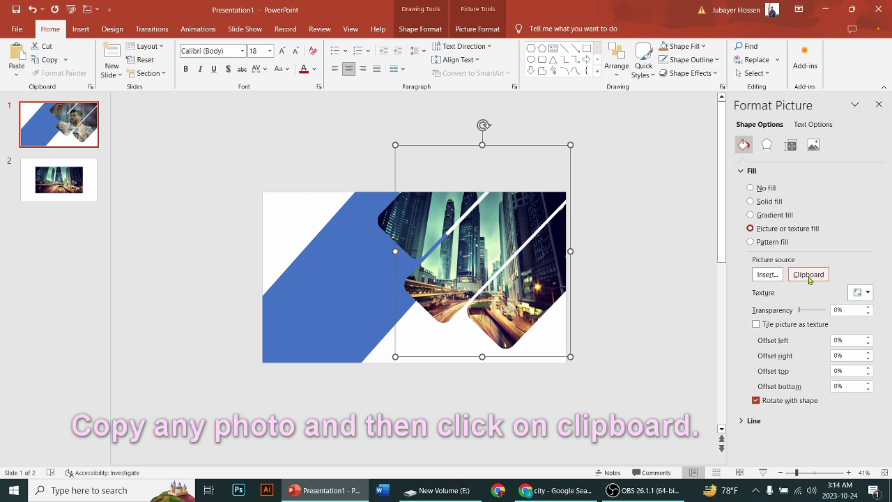
click(597, 330)
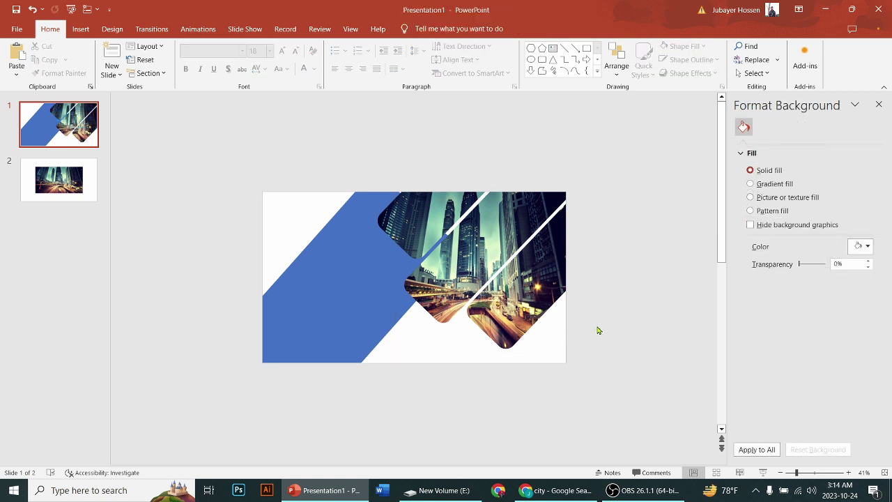
key(Tab)
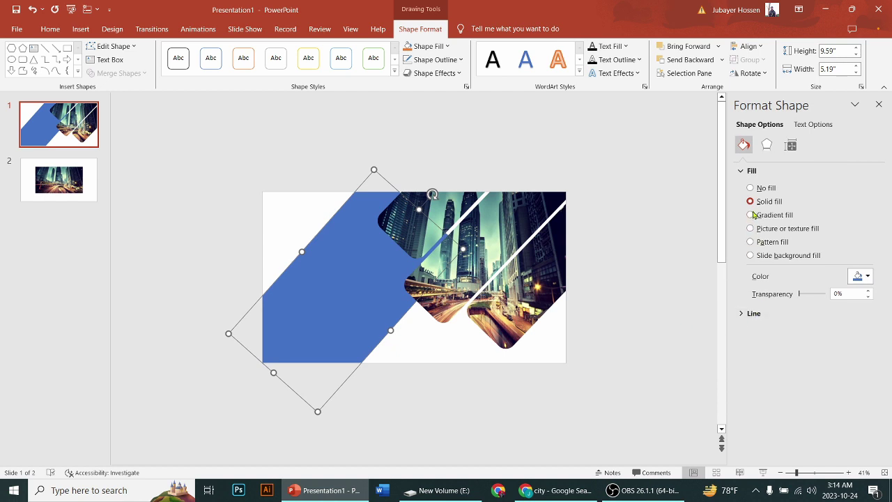
Fill the large diagonal band with a light blue theme tint.
click(863, 276)
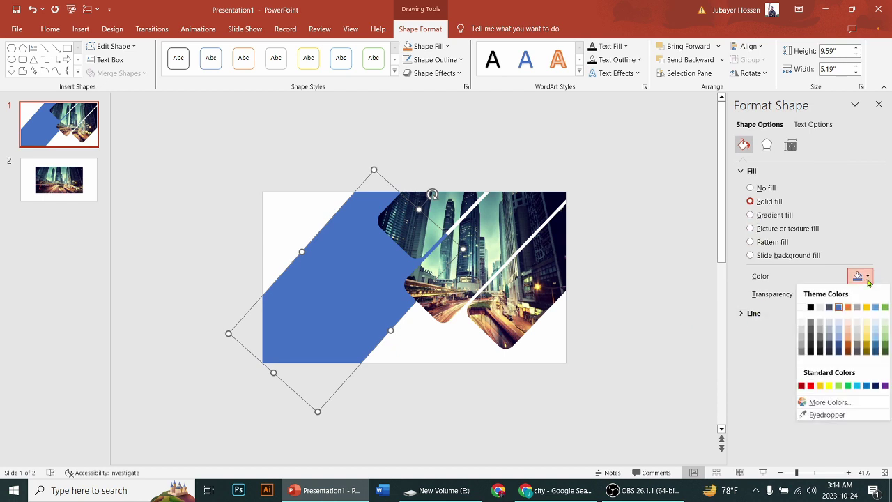
click(840, 322)
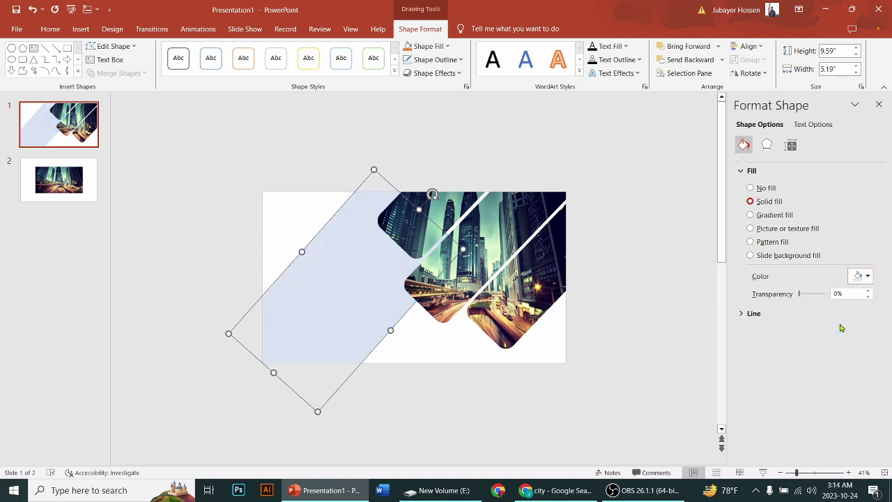
click(861, 275)
click(838, 333)
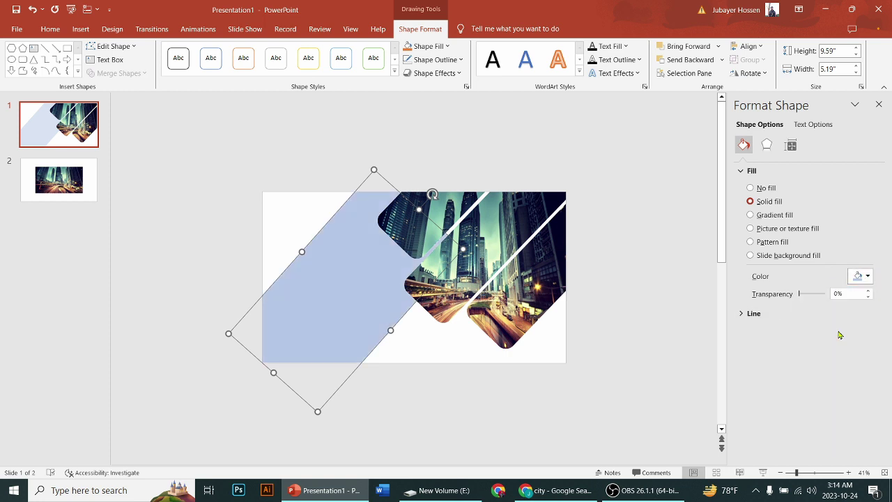
click(486, 403)
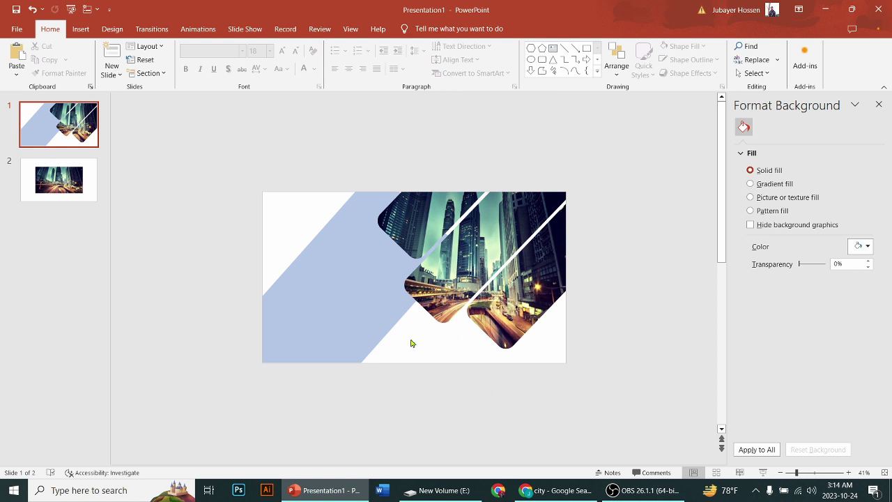
click(400, 282)
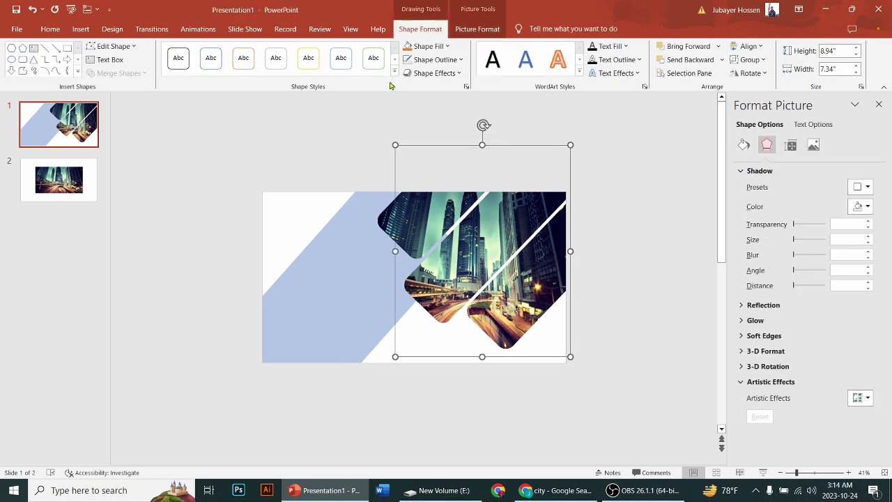
Apply an Outer shadow preset to the city-photo bands.
click(460, 31)
click(420, 28)
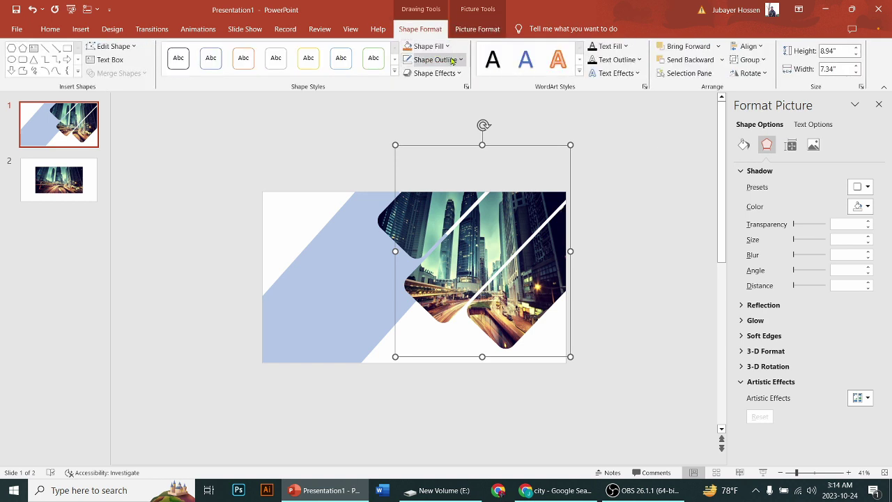
click(456, 73)
mouse_move(438, 116)
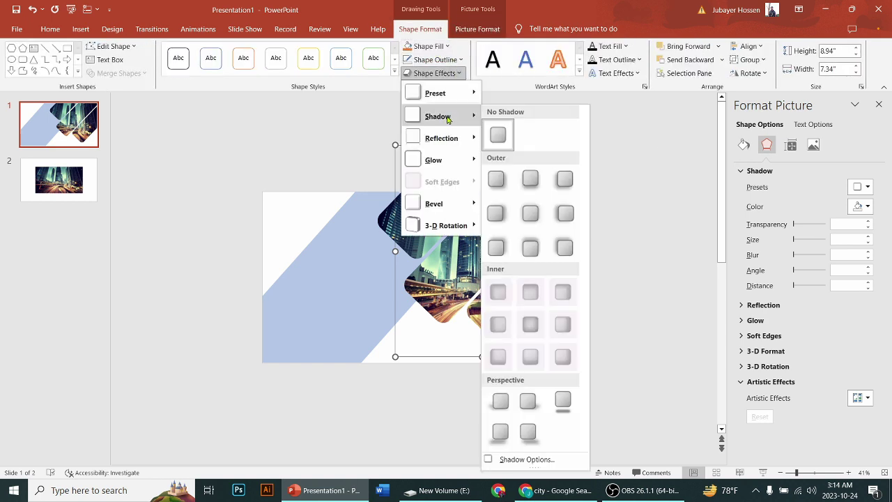
click(530, 213)
click(612, 243)
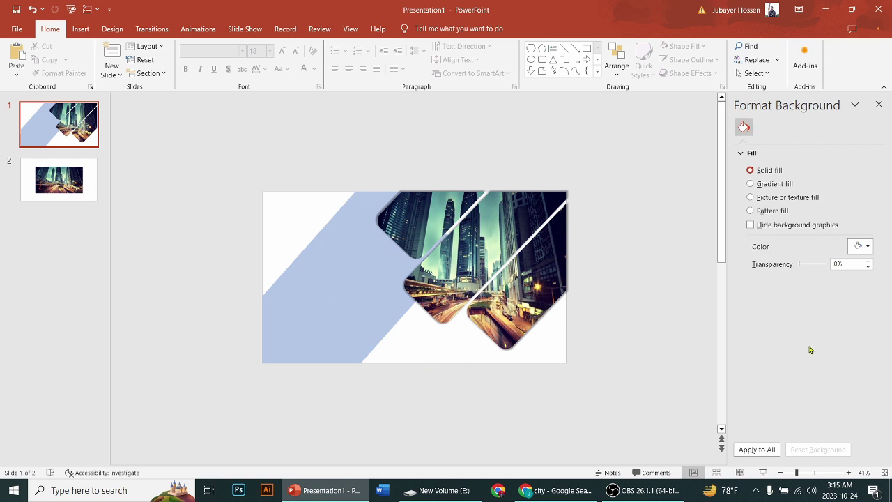
click(879, 104)
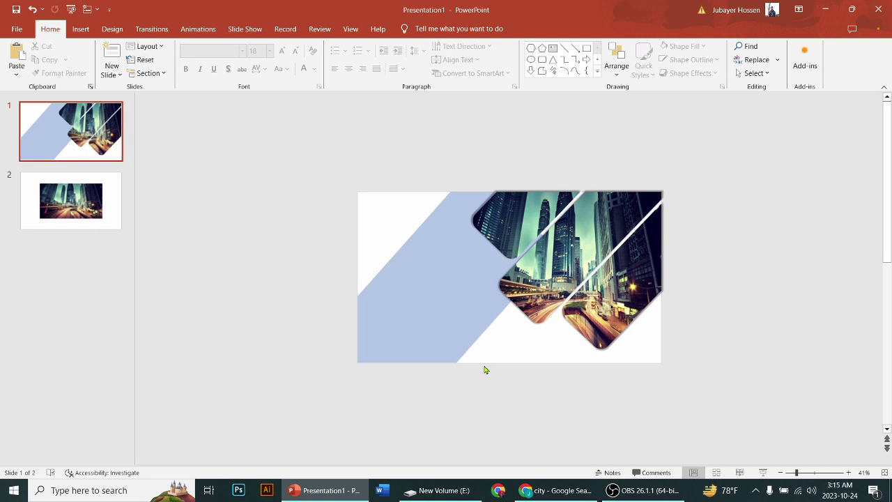
Add a text box on the light-blue band with the pasted title 'Fragment Photos with shapes in PowerPoint', narrowed and centred.
click(552, 49)
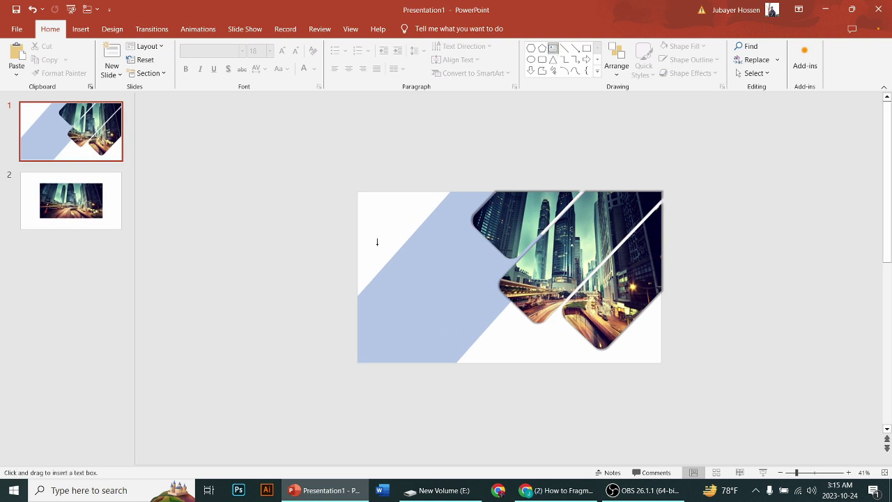
drag(384, 263, 468, 347)
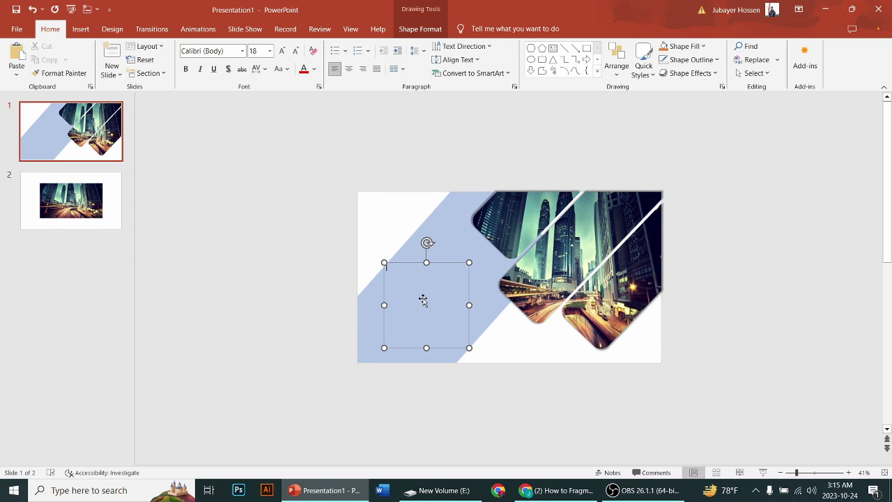
key(ctrl+v)
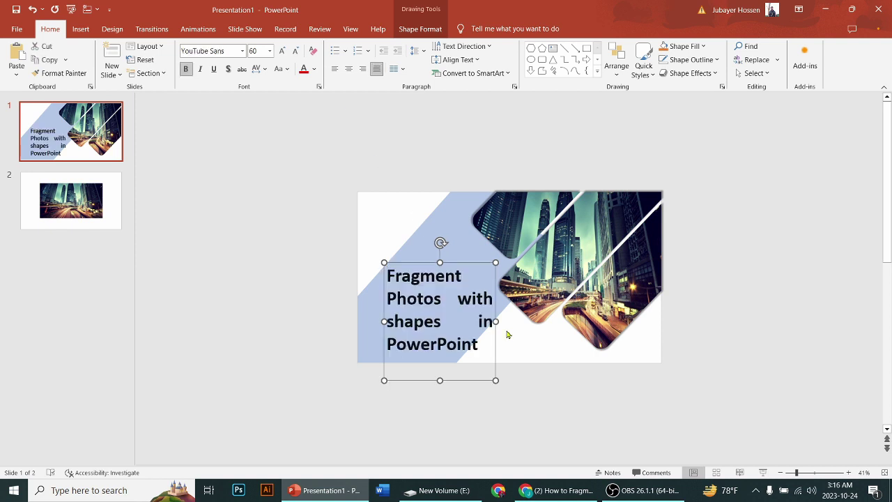
drag(494, 321, 484, 320)
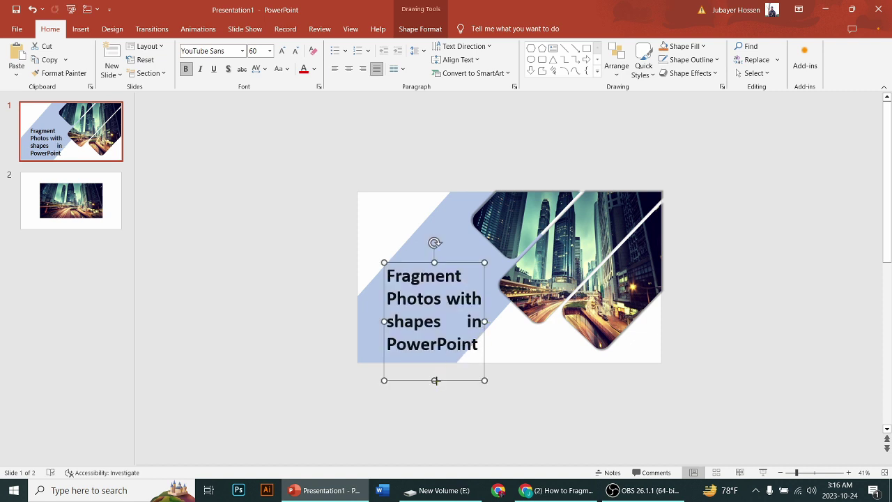
drag(434, 380, 435, 366)
click(335, 69)
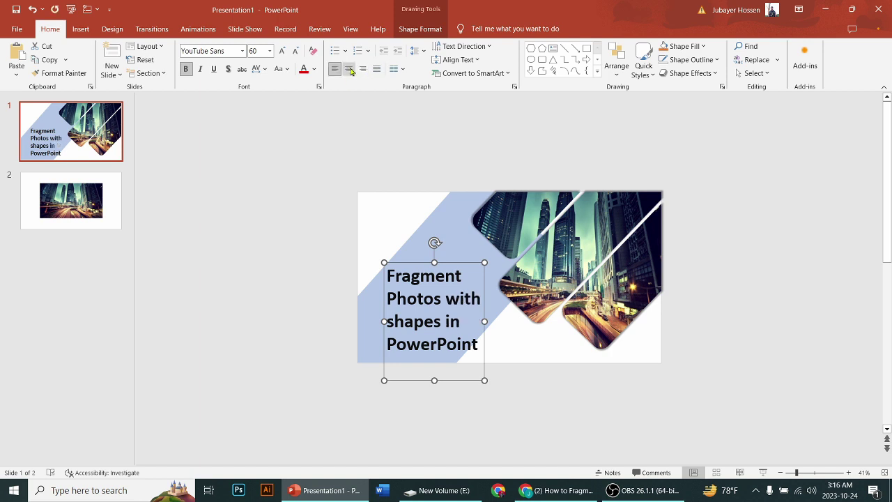
click(349, 69)
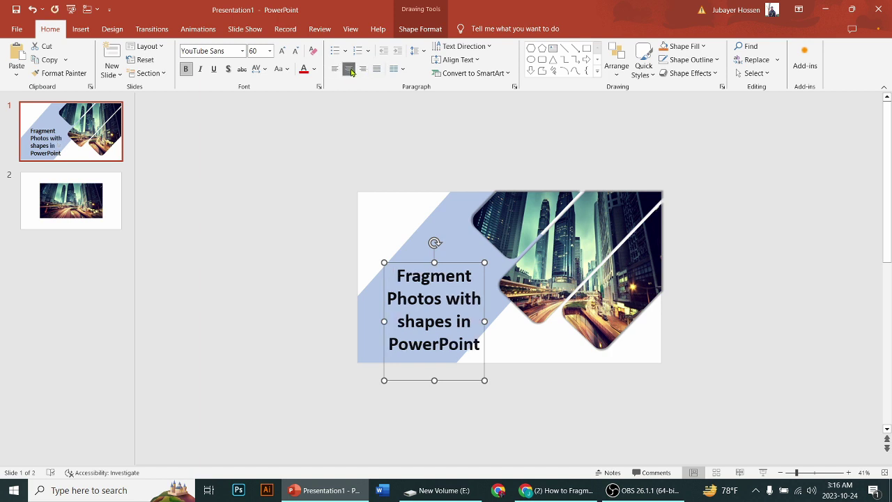
click(464, 412)
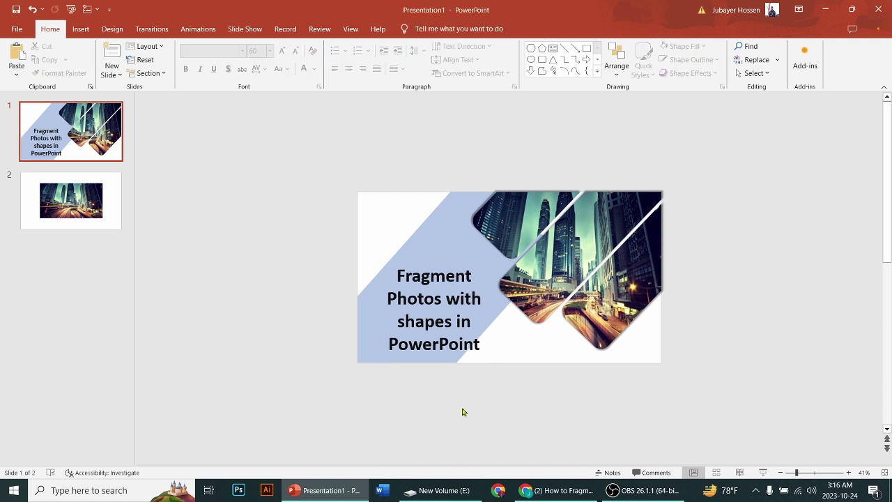
click(440, 345)
Nudge the title higher on the band and fill the slide background with light grey at 47% transparency.
drag(436, 383, 435, 363)
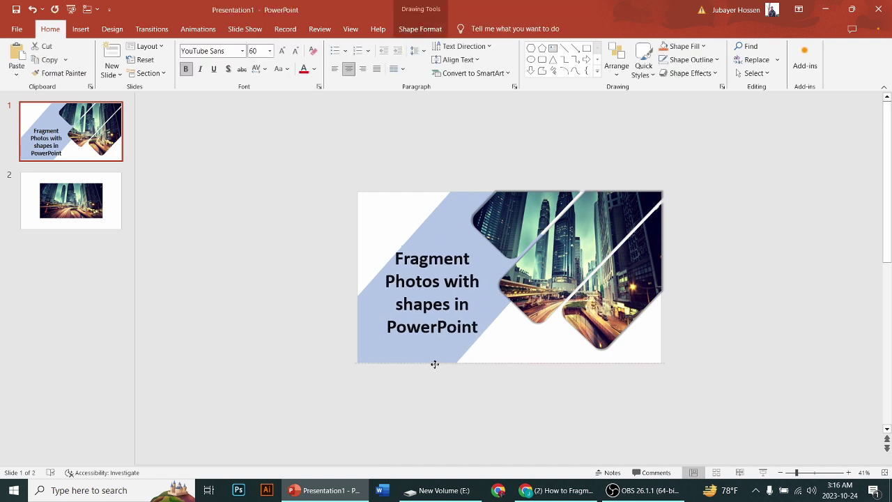
drag(435, 364, 435, 364)
right_click(696, 209)
click(794, 332)
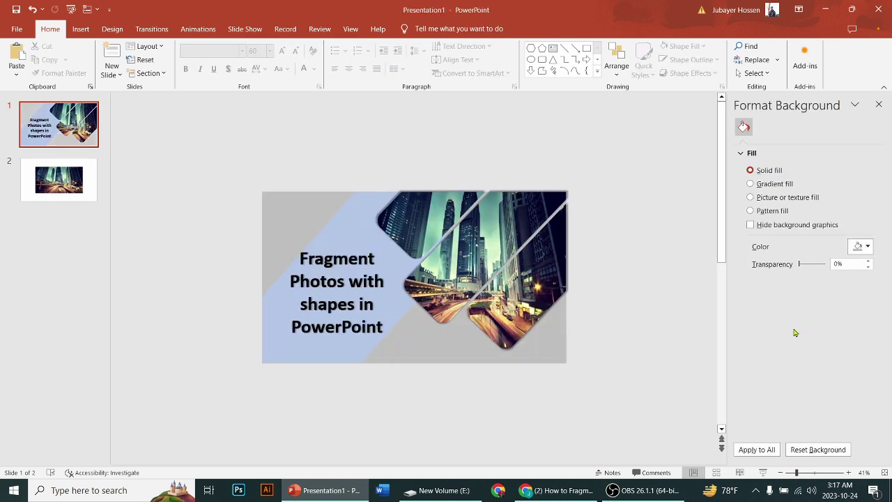
drag(801, 266, 807, 269)
drag(803, 265, 812, 269)
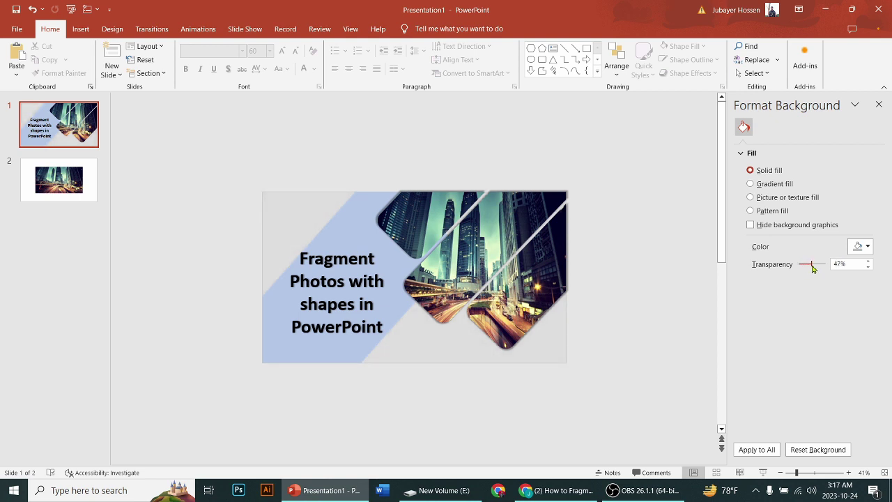
click(878, 104)
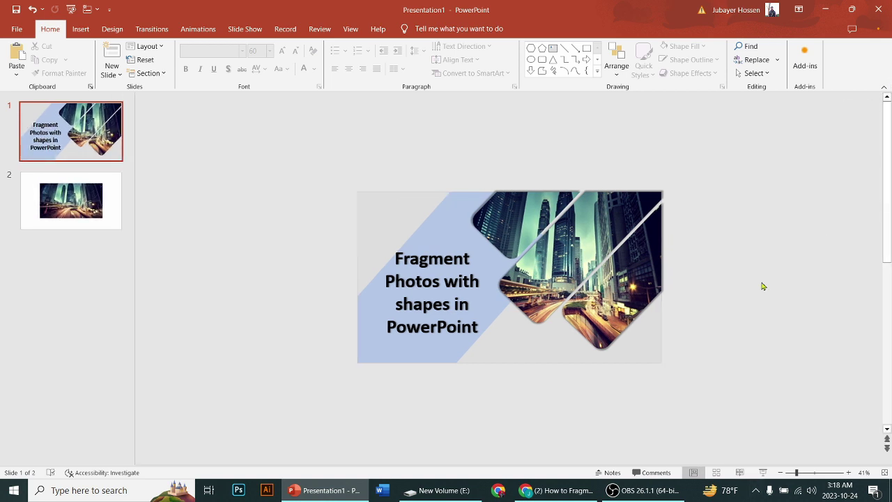
Start the slide show from slide 1 to present the finished title slide.
click(762, 473)
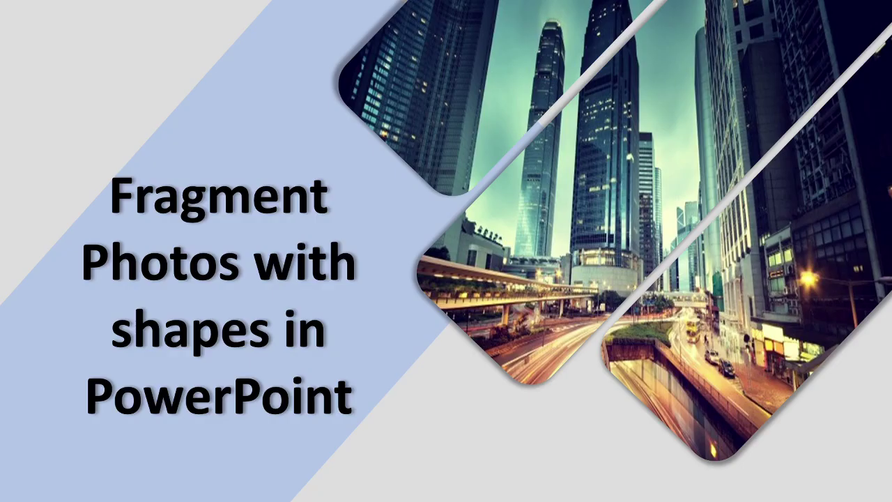